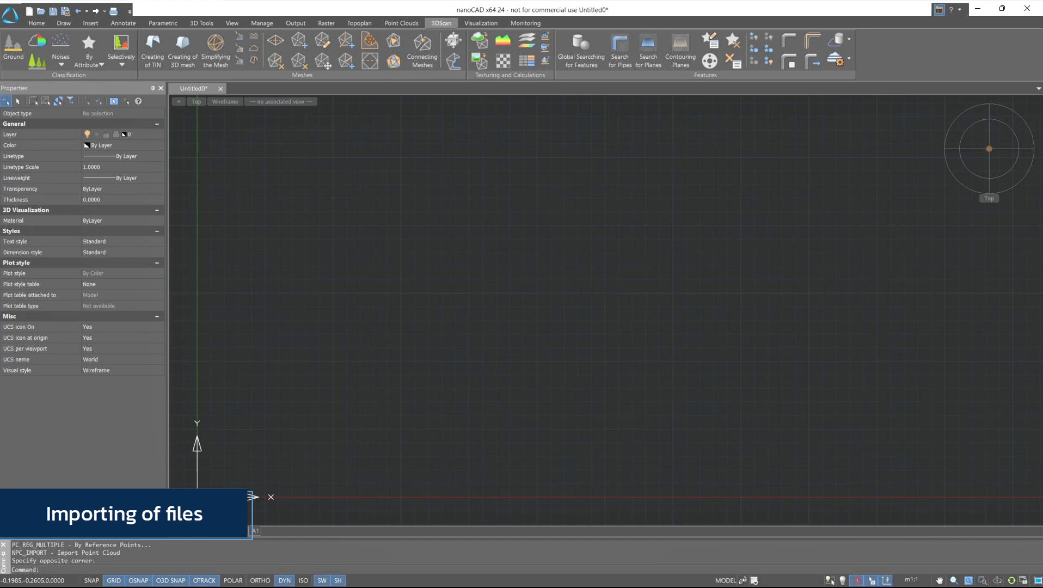
# Load the seven scan files Scan_001.ptx to Scan_007.ptx from the Registration folder into the point cloud import
pyautogui.click(404, 23)
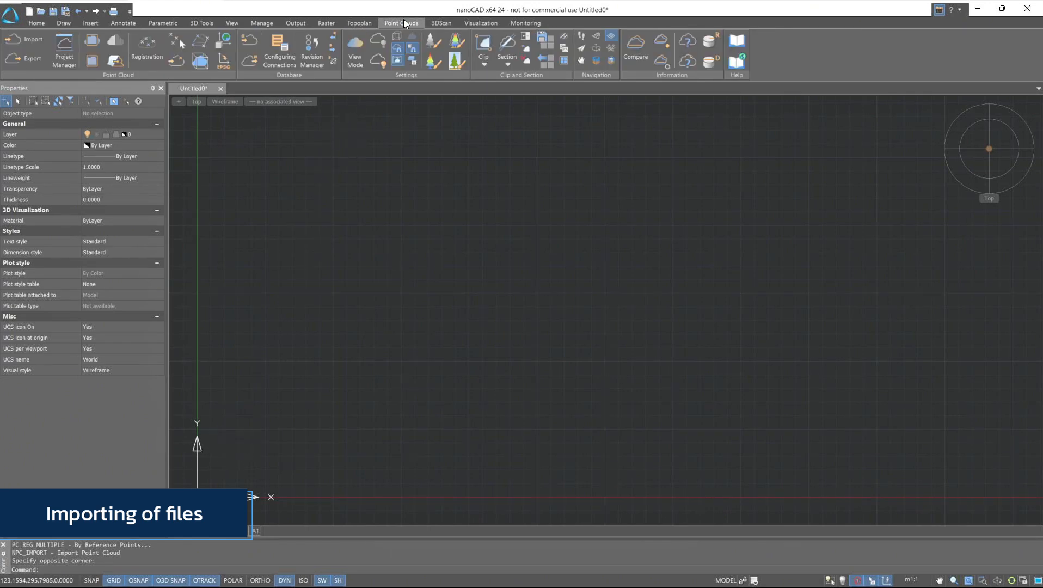
pyautogui.click(20, 38)
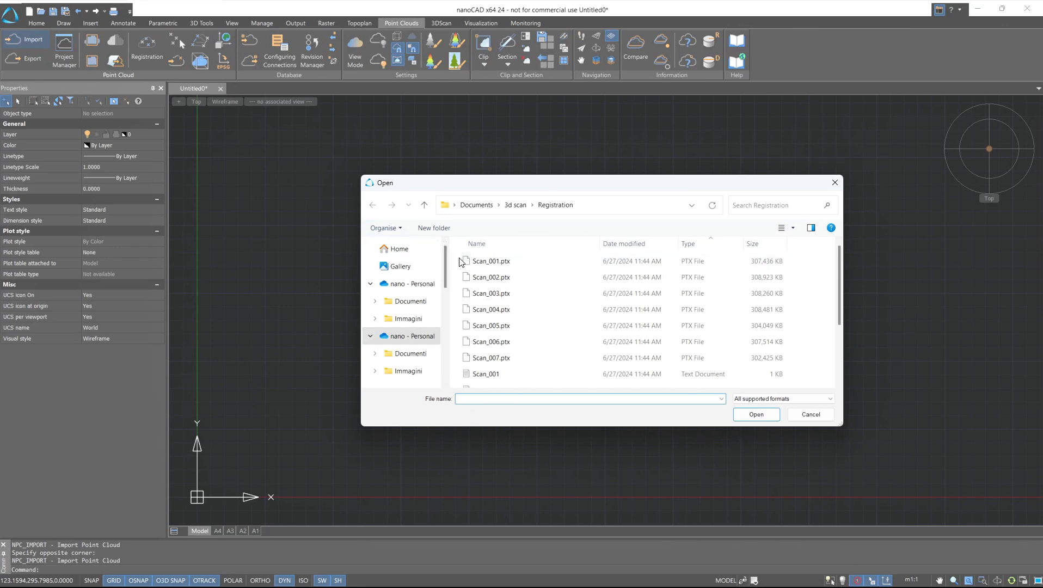
pyautogui.moveTo(460, 262); pyautogui.dragTo(502, 361)
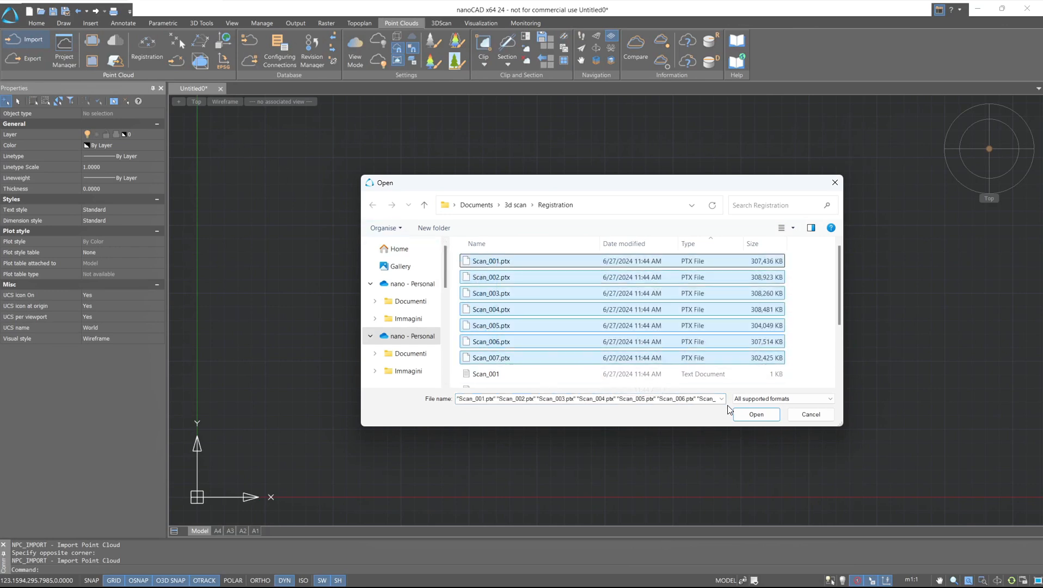
pyautogui.click(750, 414)
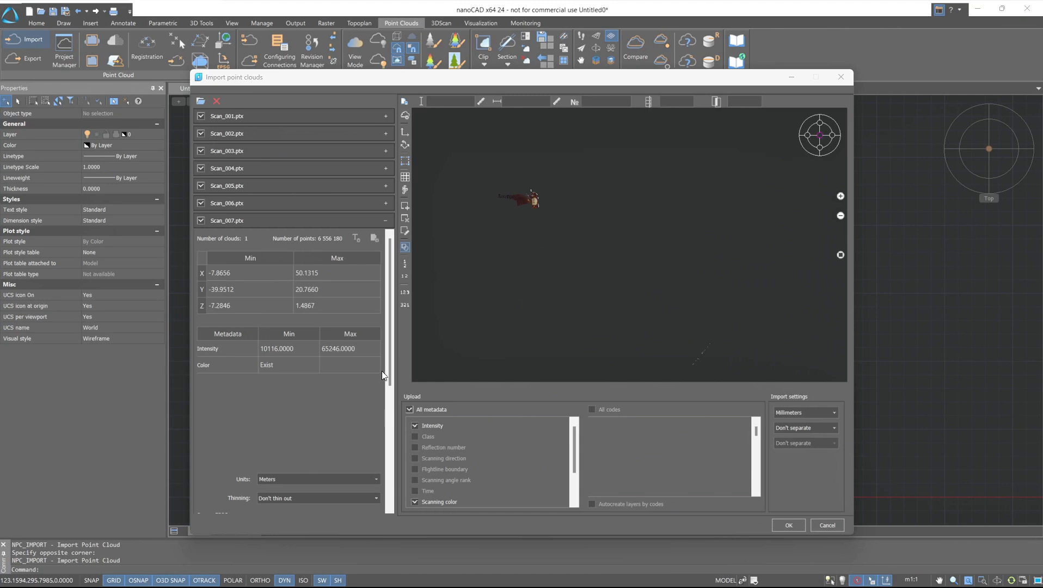
# Set the import units to Meters and separate the imported point clouds by files
pyautogui.moveTo(390, 369); pyautogui.dragTo(387, 460)
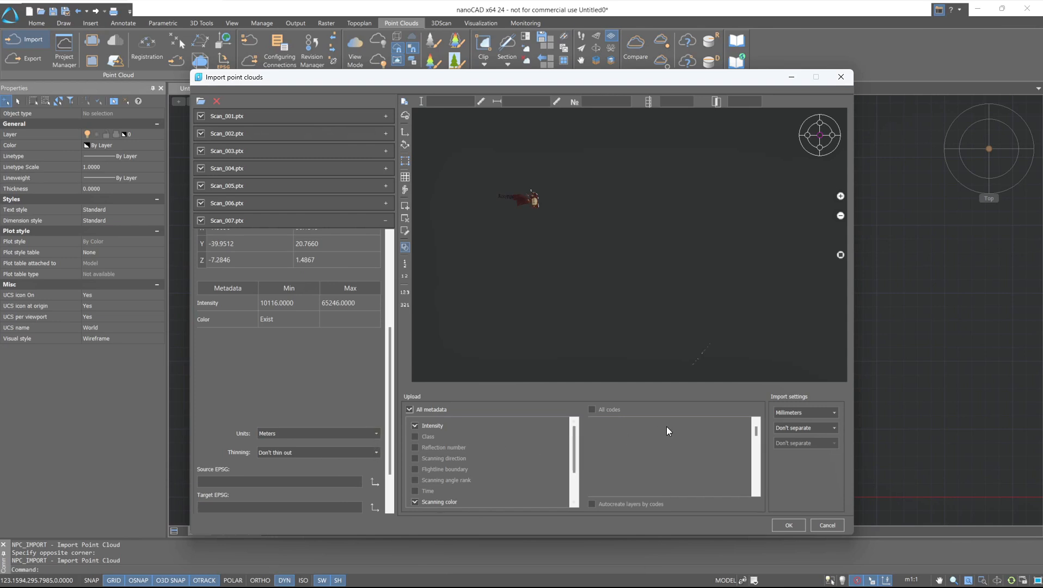
pyautogui.click(819, 413)
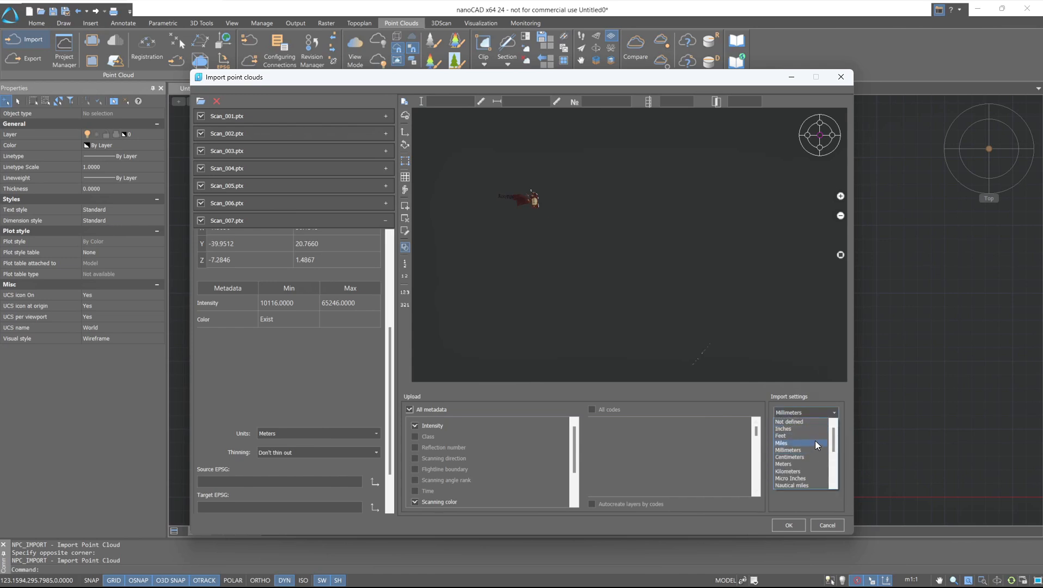
pyautogui.click(812, 464)
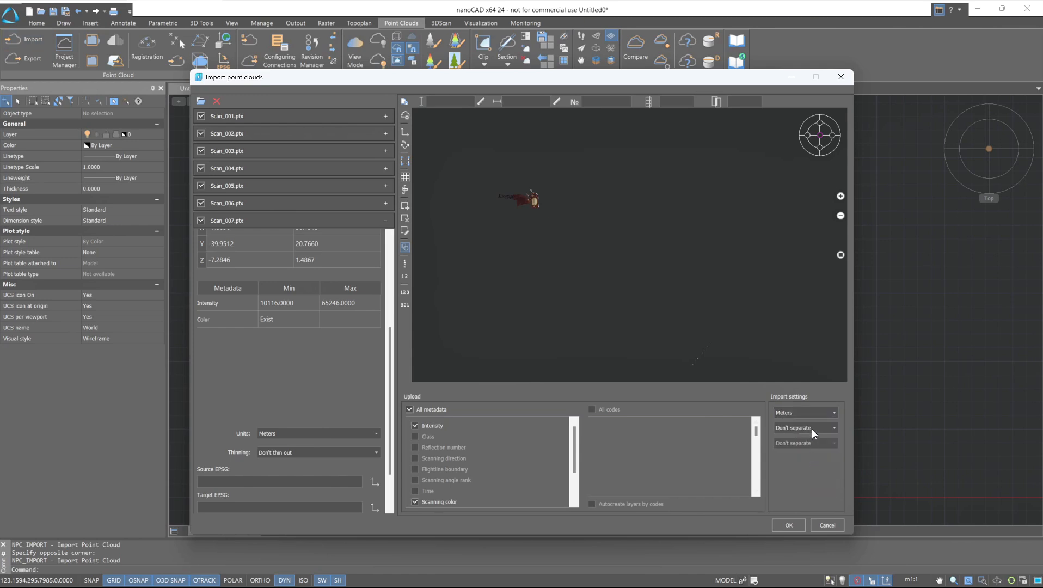
pyautogui.click(812, 428)
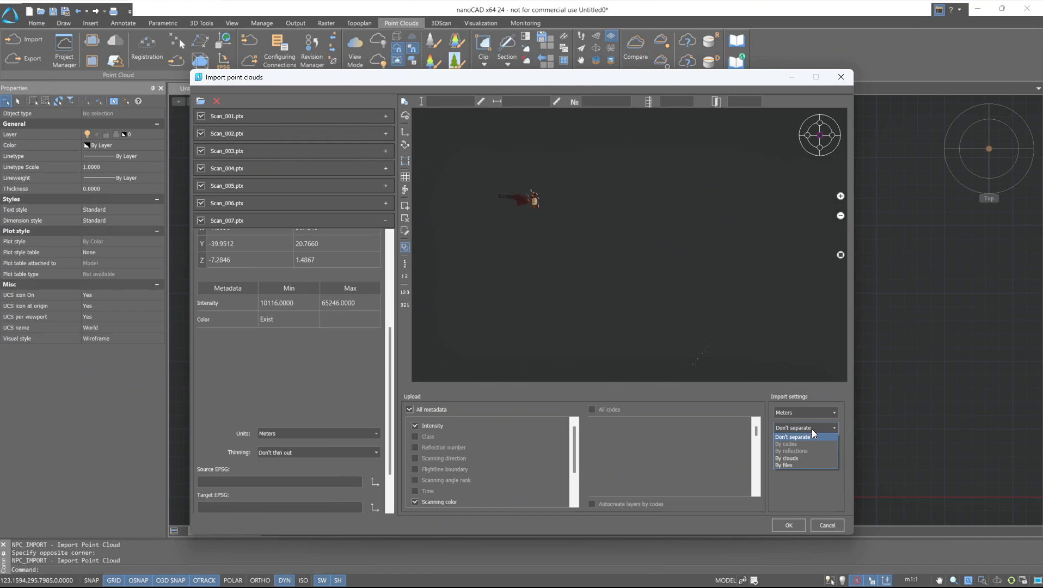
pyautogui.click(812, 465)
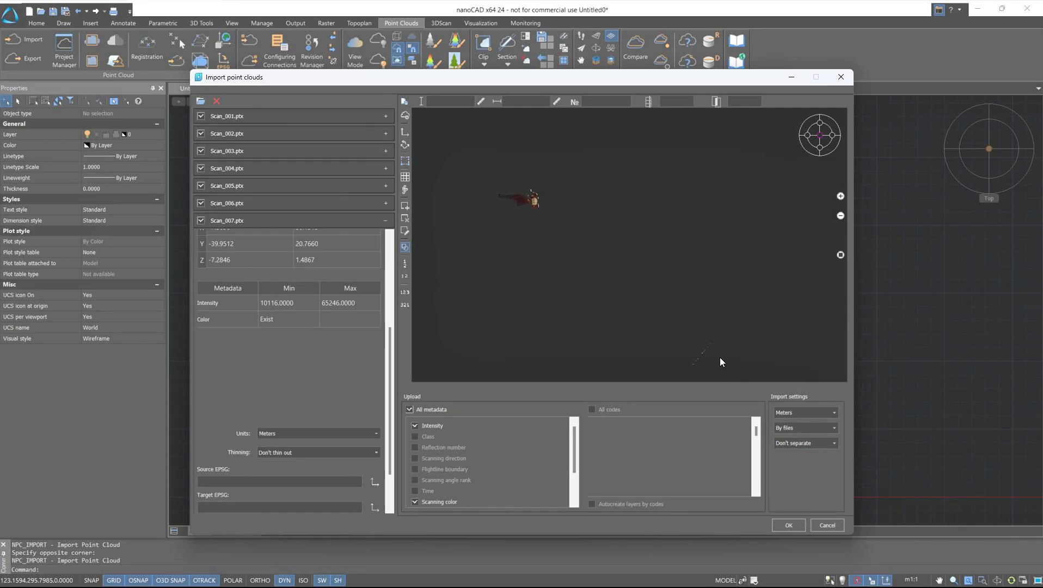
# Examine the preview, clipping boundary, extents and metadata of each scan, going from Scan_007.ptx back to Scan_001.ptx
pyautogui.moveTo(720, 357); pyautogui.dragTo(707, 315, button='middle')
pyautogui.moveTo(631, 231); pyautogui.dragTo(668, 289, button='middle')
pyautogui.click(405, 161)
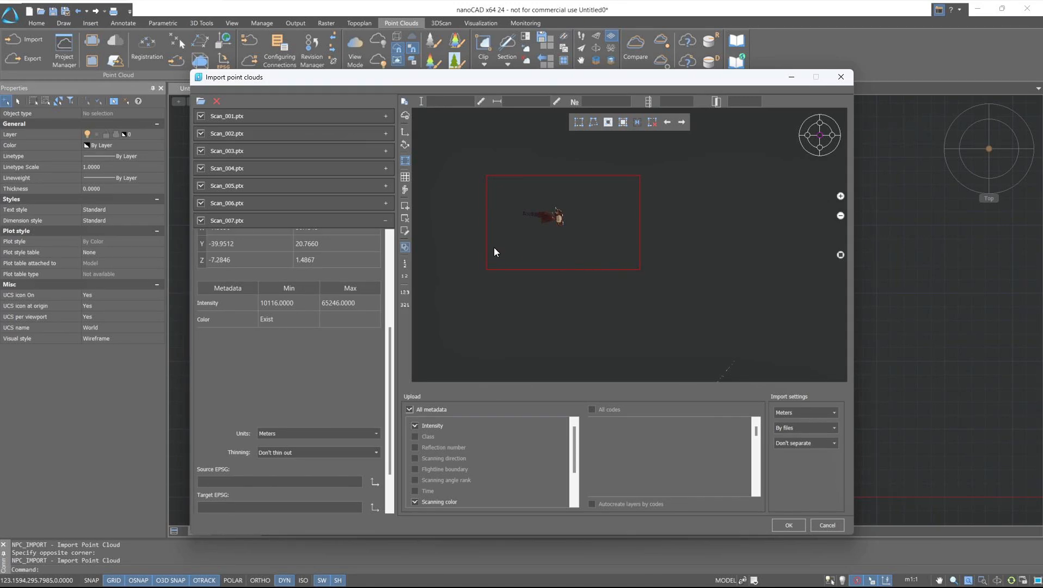
pyautogui.click(322, 208)
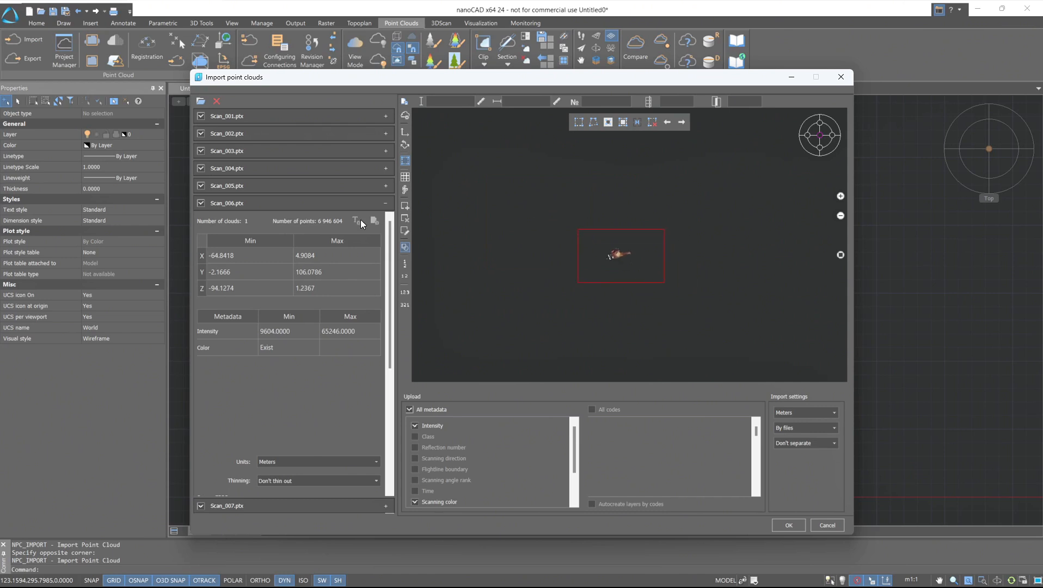
pyautogui.click(273, 187)
pyautogui.click(227, 169)
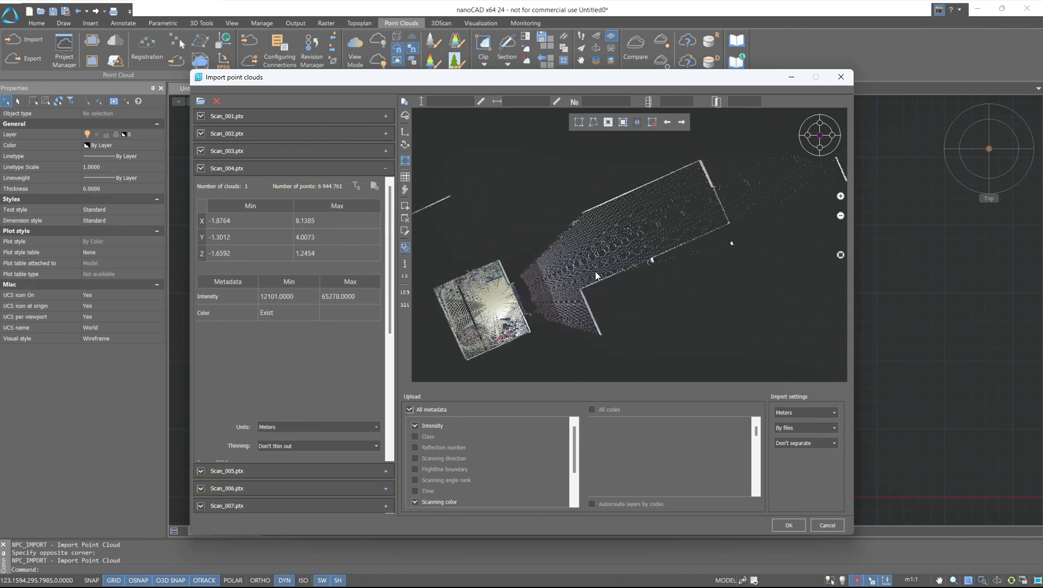
pyautogui.click(236, 151)
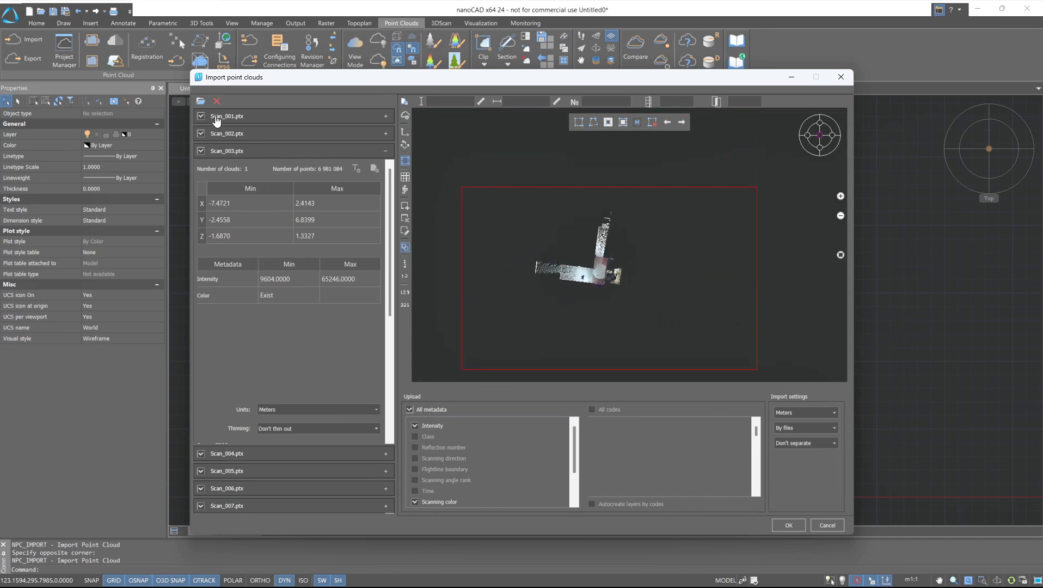
pyautogui.click(233, 134)
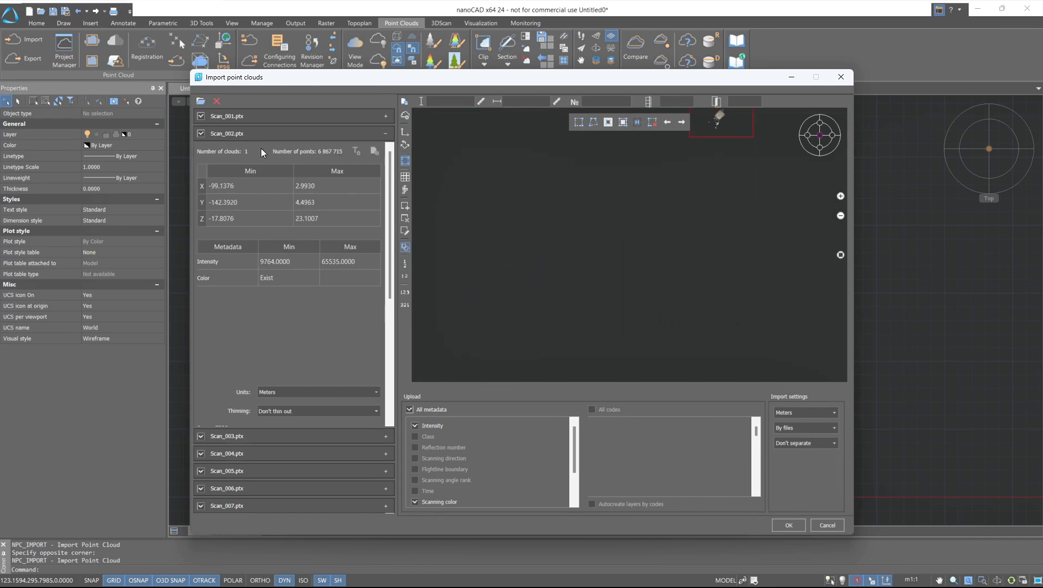
pyautogui.click(280, 120)
pyautogui.scroll(-3, 608, 249)
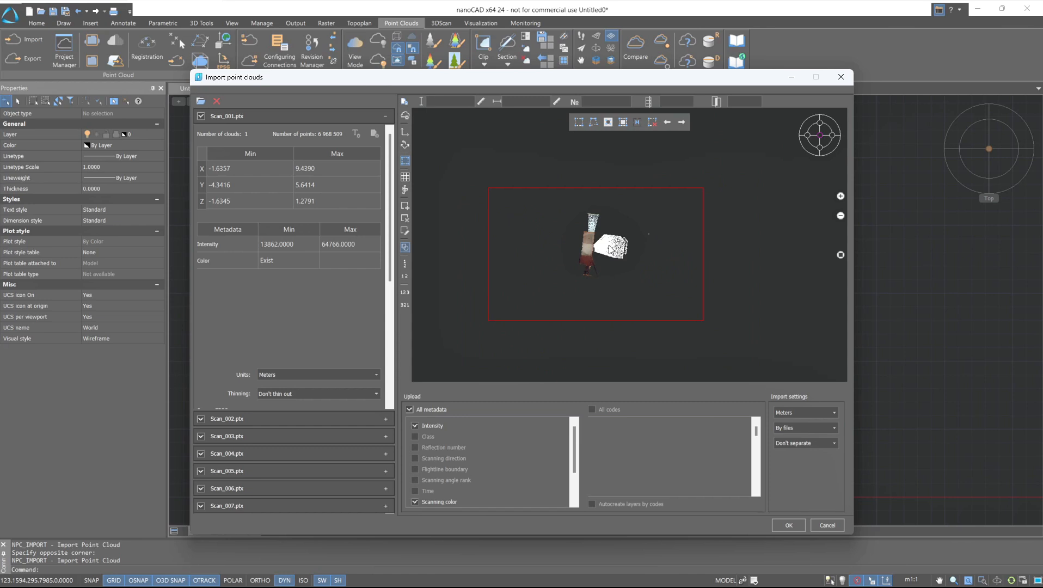
# Run the point cloud import, uploading the overlapping area into both blocks
pyautogui.click(787, 525)
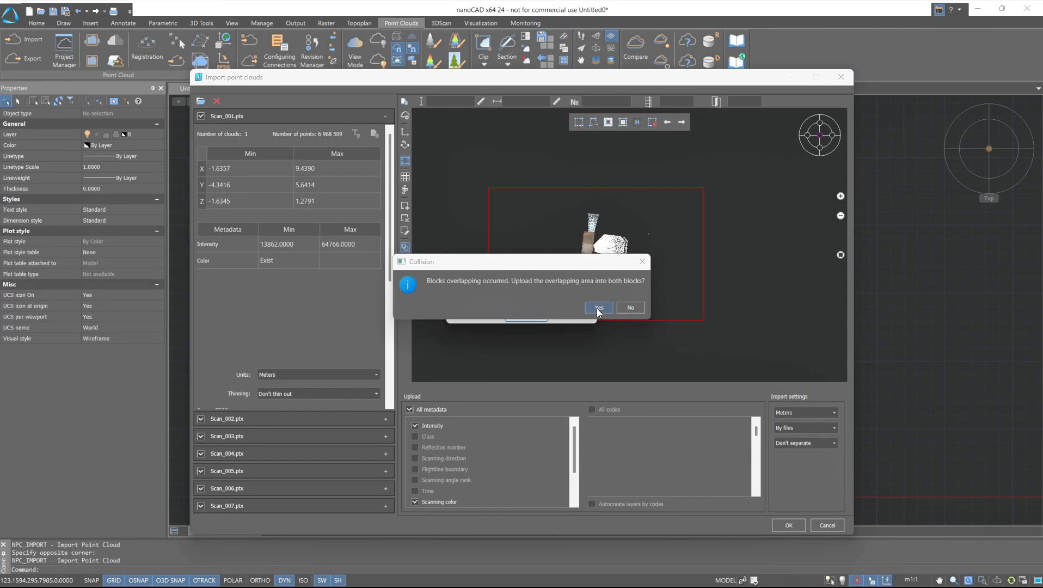
pyautogui.click(597, 308)
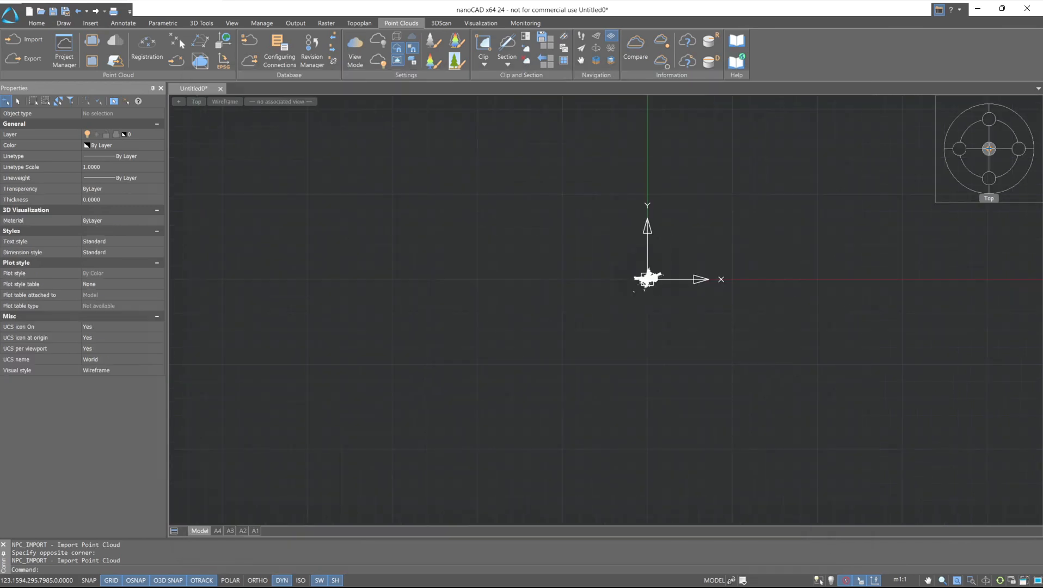
# Save the drawing as Flat in the Flat folder, in the AutoCAD 2018 compatible DWG format
pyautogui.hotkey('ctrl', 'shift', 's')
pyautogui.write('Flat')
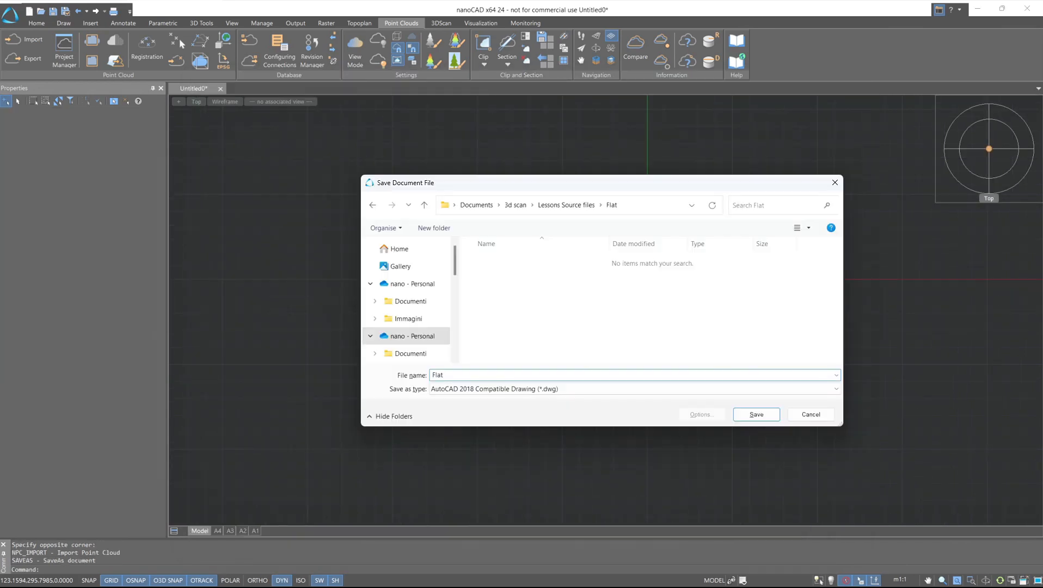
pyautogui.click(742, 416)
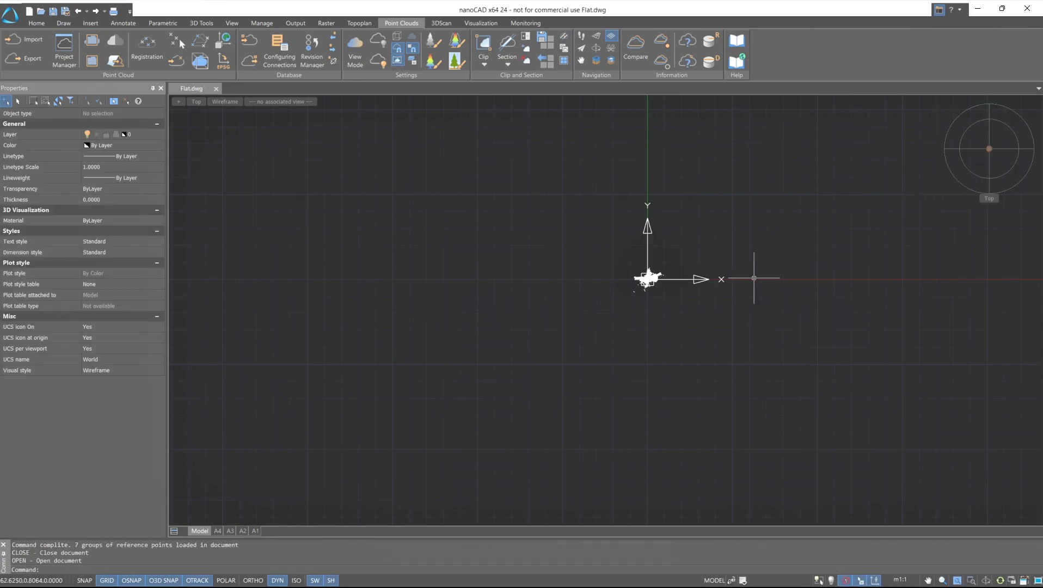
# Set the View Mode coloring of all seven imported point clouds to scan color
pyautogui.scroll(6, 680, 288)
pyautogui.scroll(3, 629, 278)
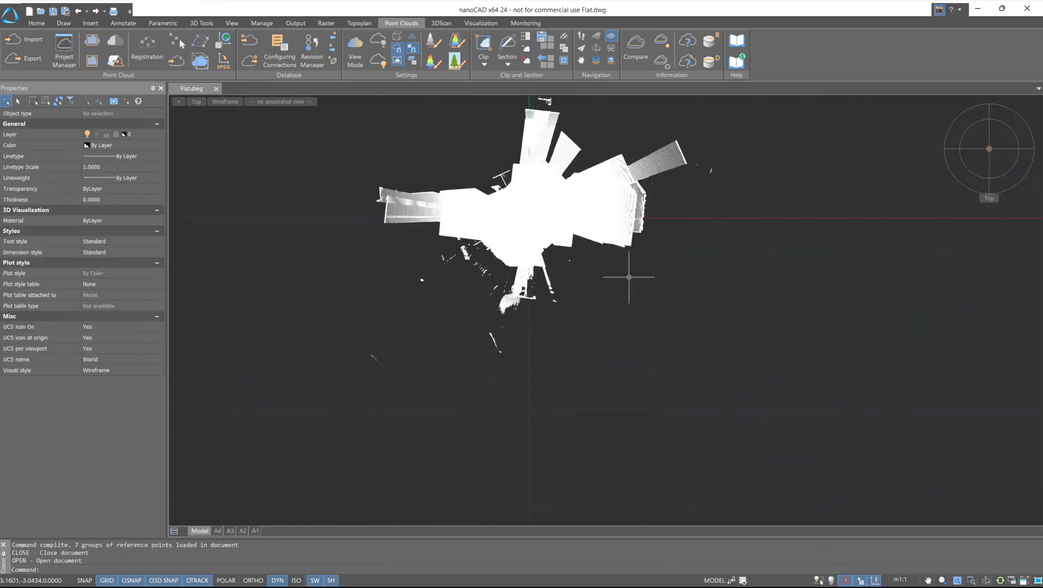
pyautogui.moveTo(633, 274); pyautogui.dragTo(658, 402, button='middle')
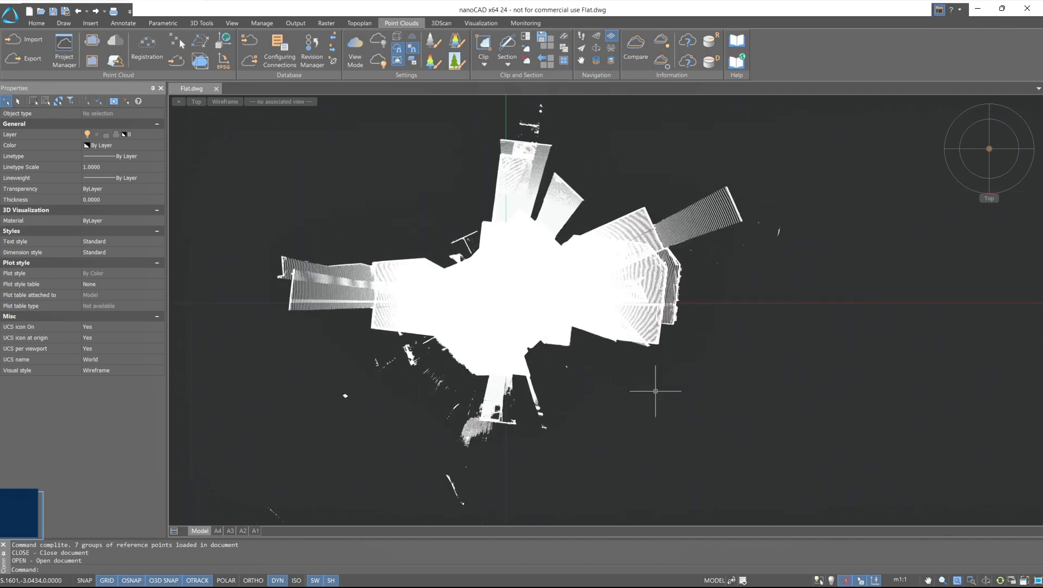
pyautogui.click(356, 55)
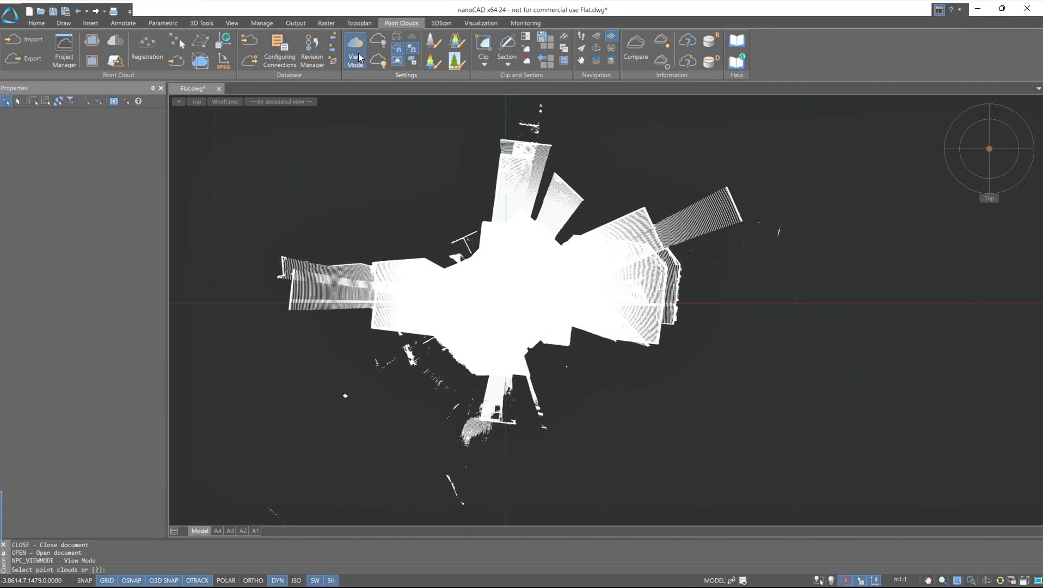
pyautogui.click(712, 442)
pyautogui.click(453, 200)
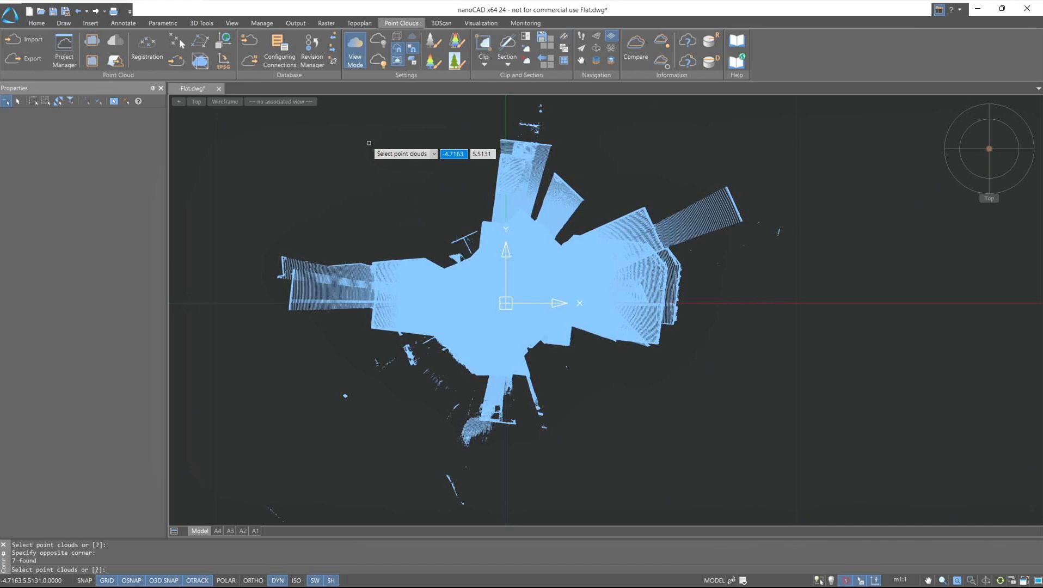
pyautogui.press('Return')
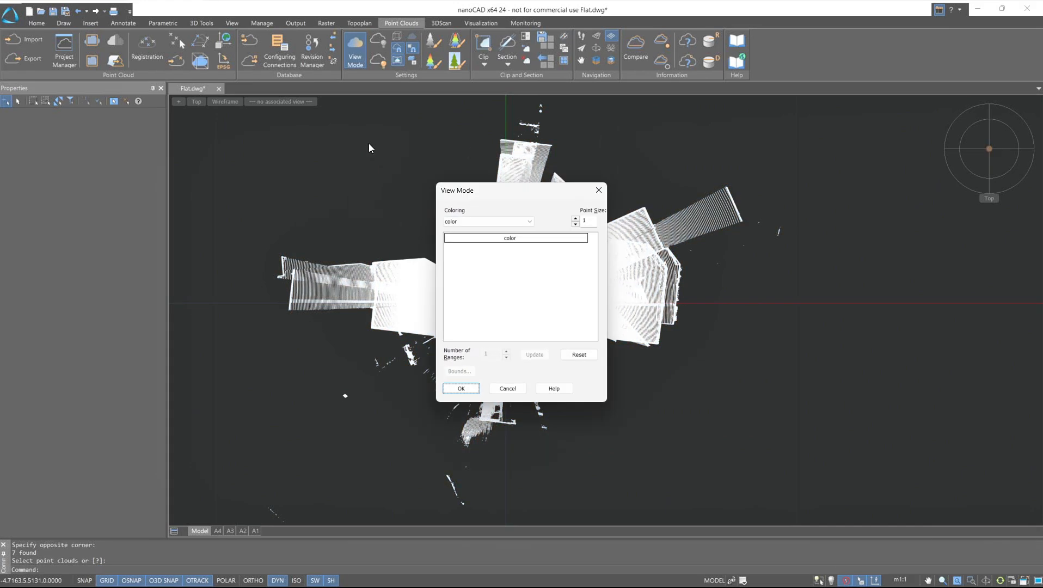
pyautogui.click(452, 221)
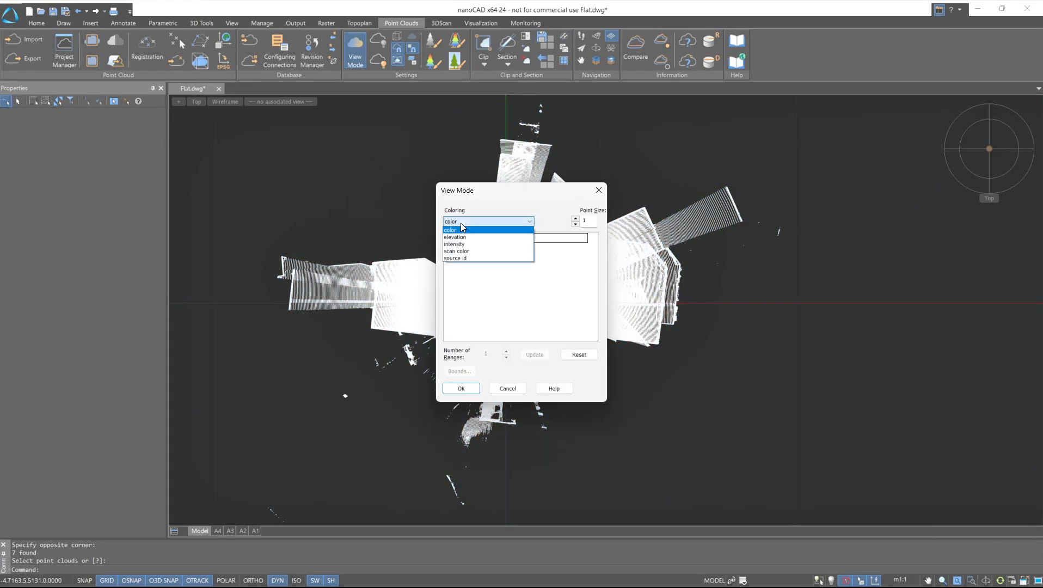
pyautogui.click(467, 251)
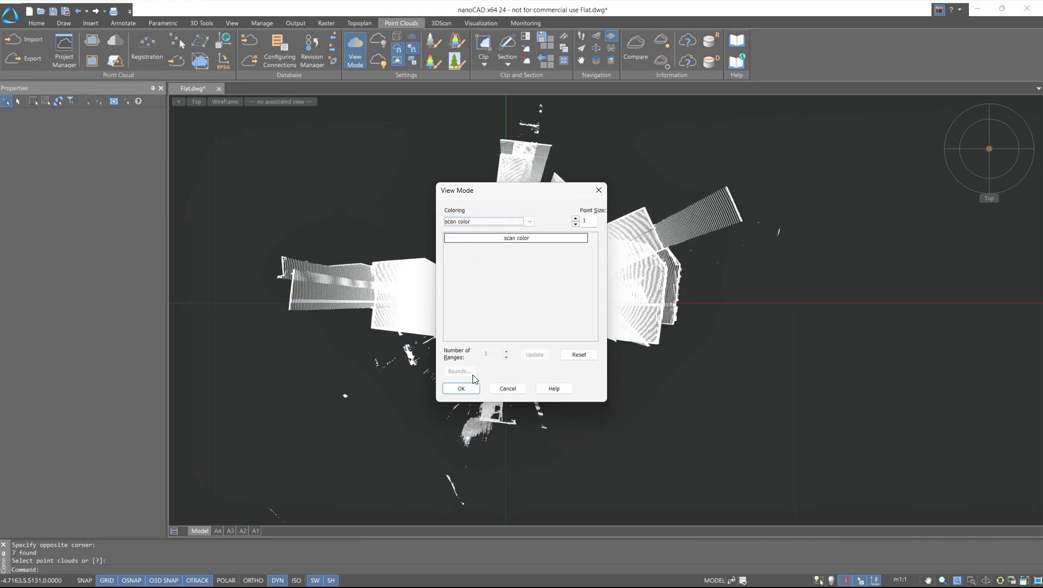
pyautogui.click(461, 388)
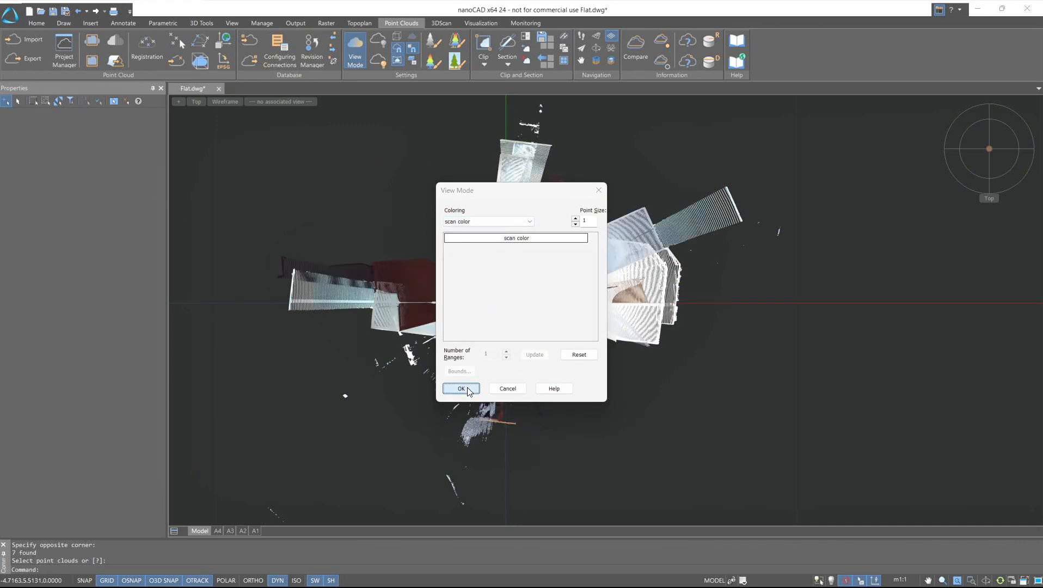
# Examine the colored point clouds and the checkerboard targets on the walls in the southeast isometric view
pyautogui.click(1002, 161)
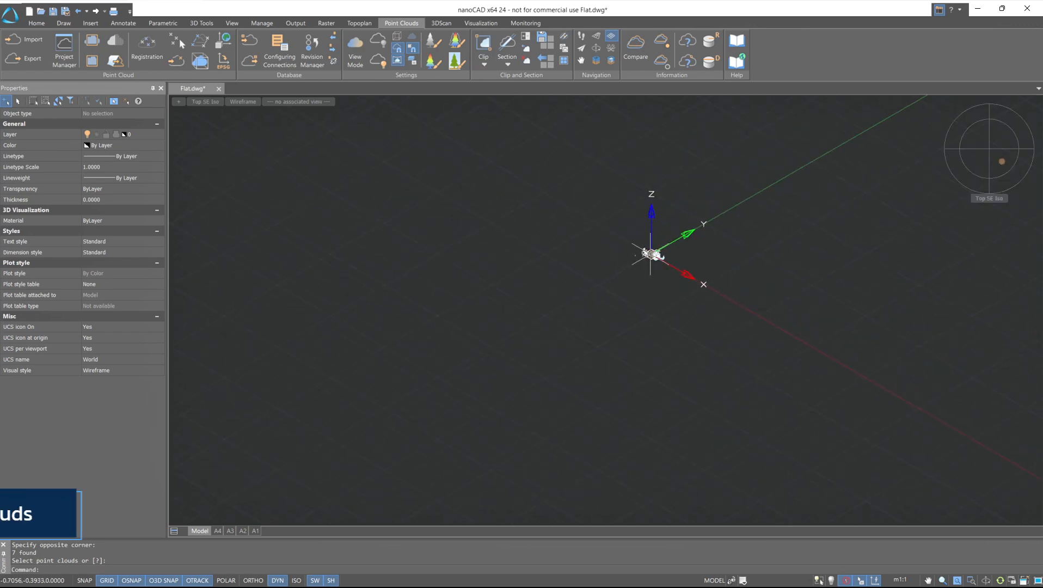
pyautogui.scroll(2, 648, 260)
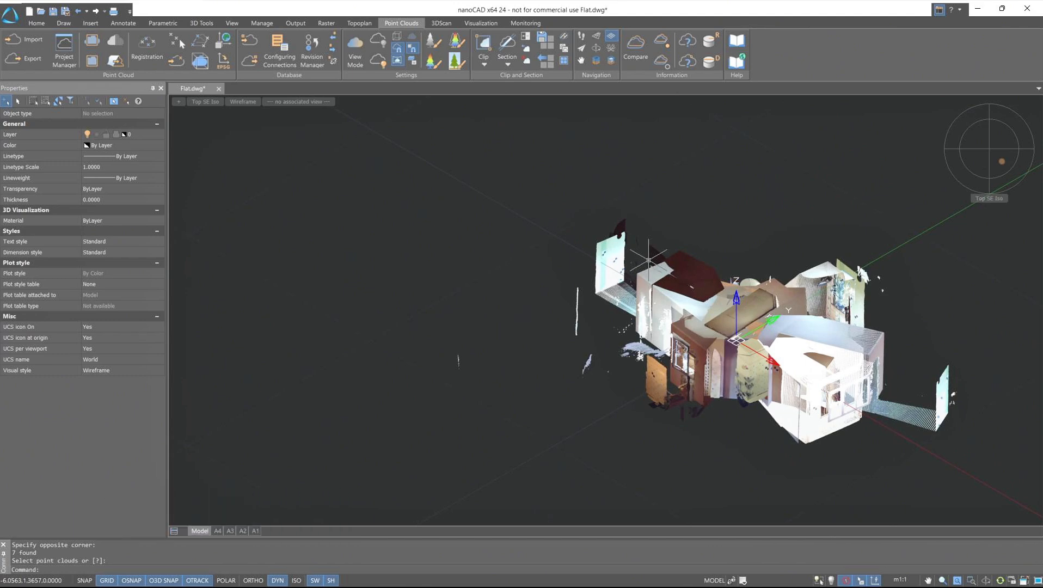
pyautogui.scroll(2, 649, 260)
pyautogui.scroll(2, 648, 260)
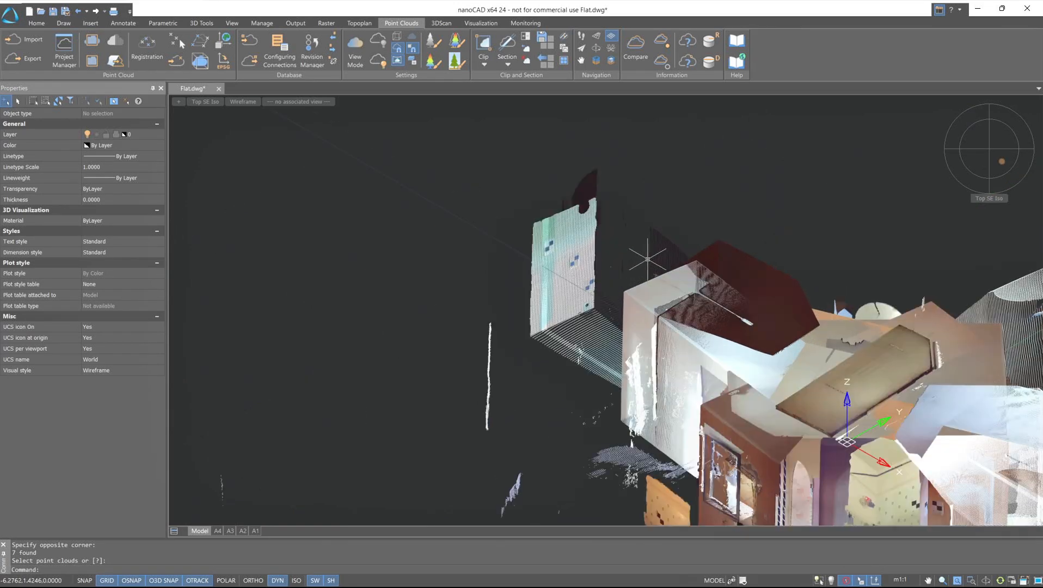
pyautogui.scroll(2, 647, 258)
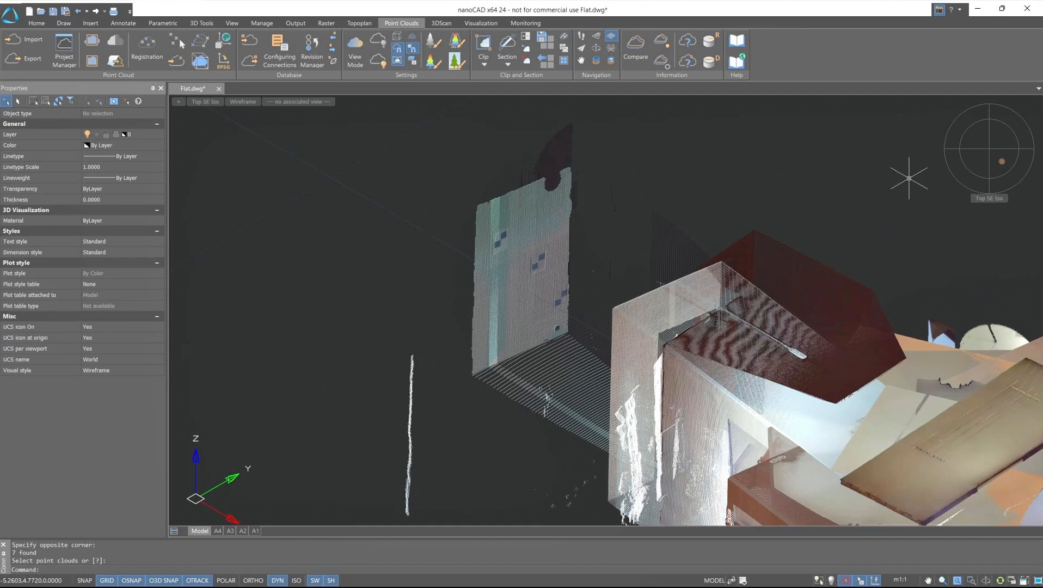
# Return to the top view and import the reference points from the seven text files Scan_001 to Scan_007
pyautogui.click(987, 147)
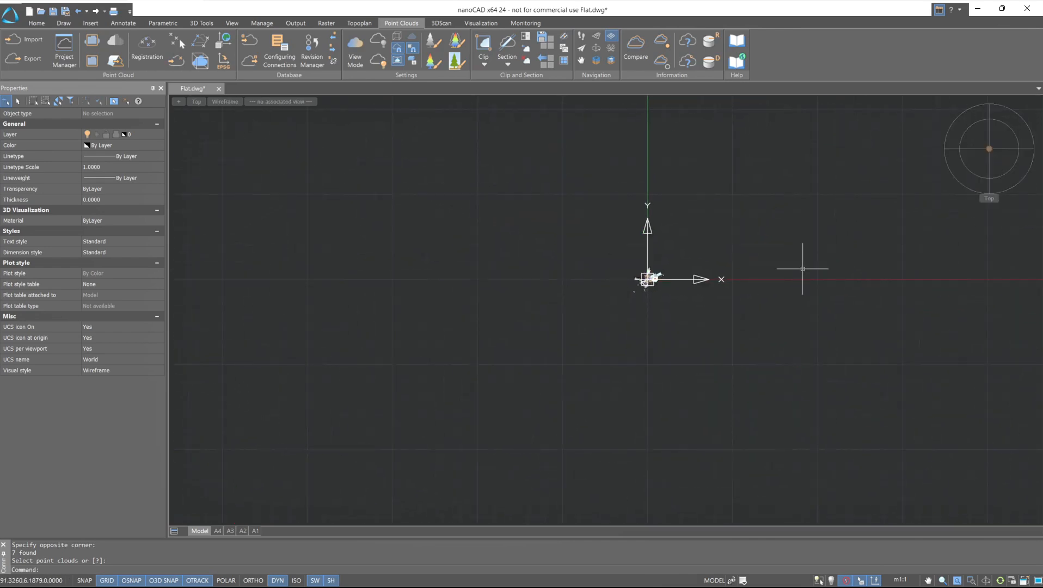
pyautogui.scroll(5, 663, 279)
pyautogui.scroll(2, 664, 279)
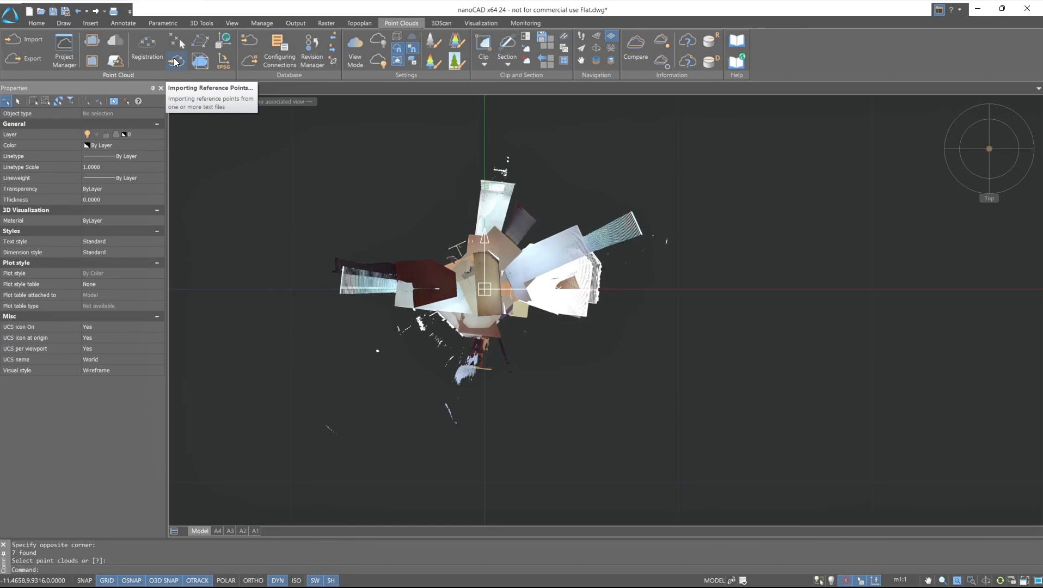
pyautogui.click(175, 61)
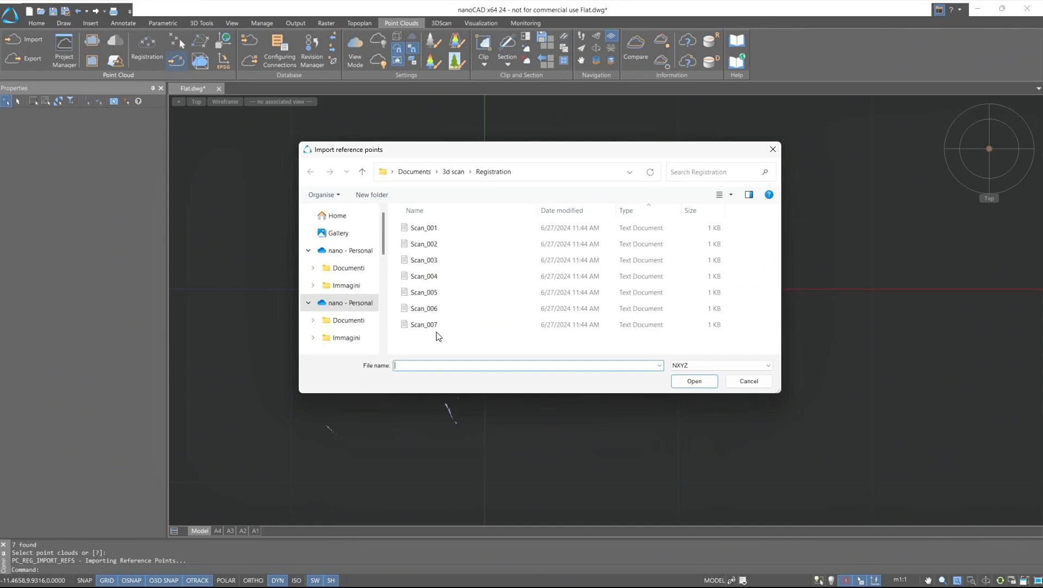
pyautogui.moveTo(436, 336); pyautogui.dragTo(407, 222)
pyautogui.click(702, 381)
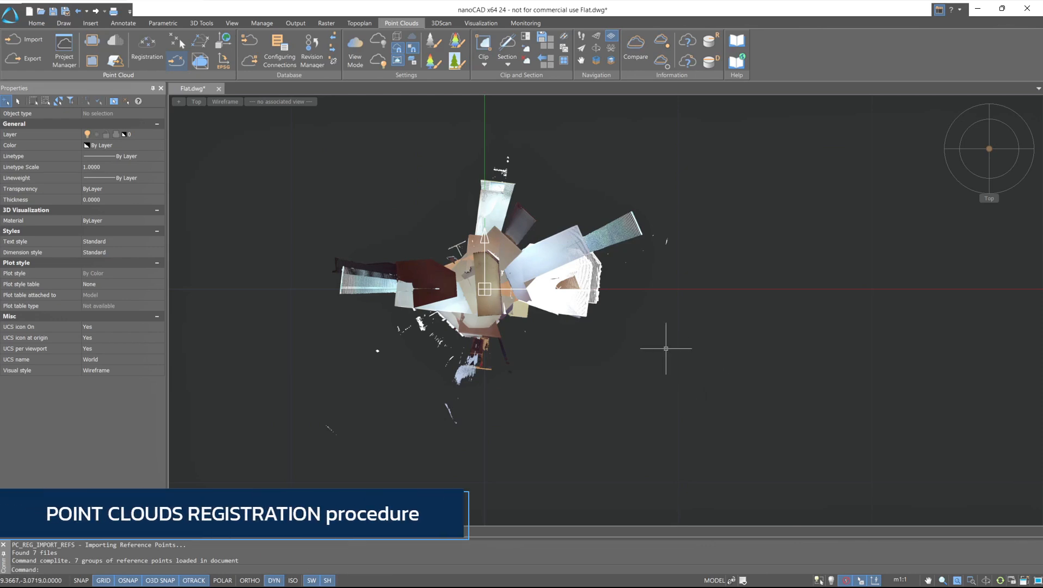
# Start registration by reference points and add all seven groups, Scan_001 to Scan_007, for registration
pyautogui.click(151, 44)
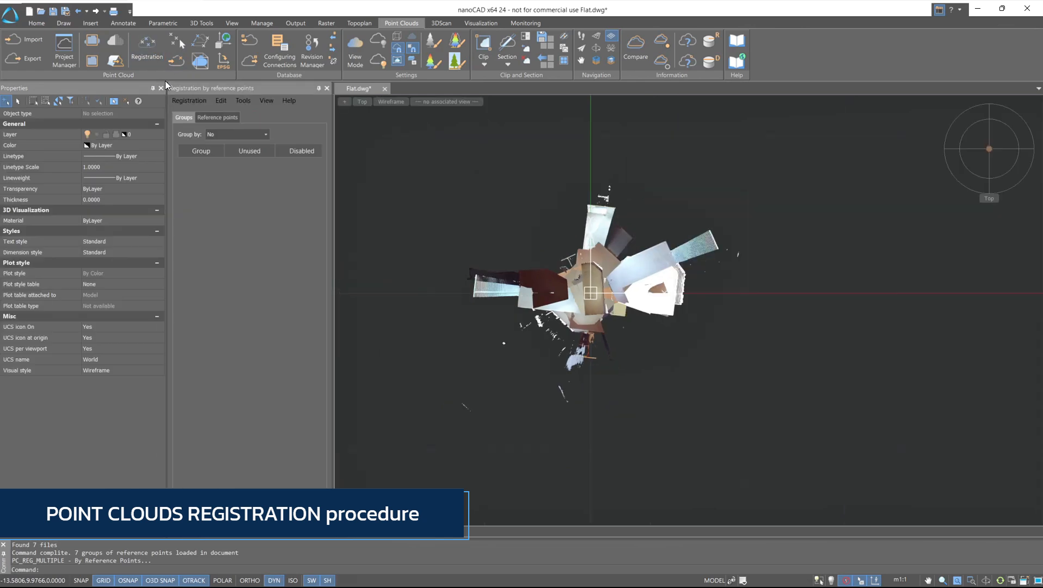
pyautogui.click(188, 101)
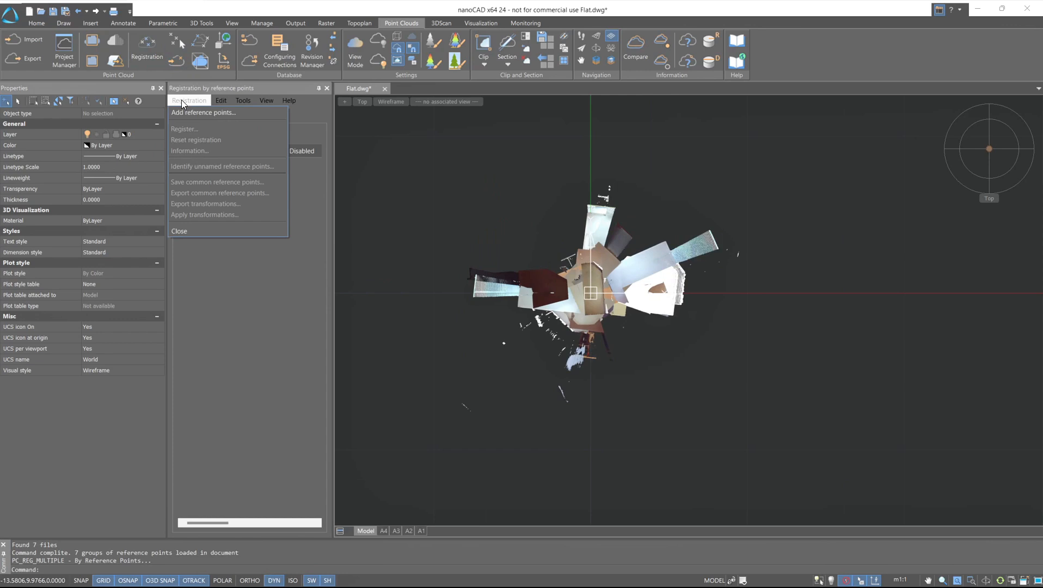
pyautogui.click(185, 109)
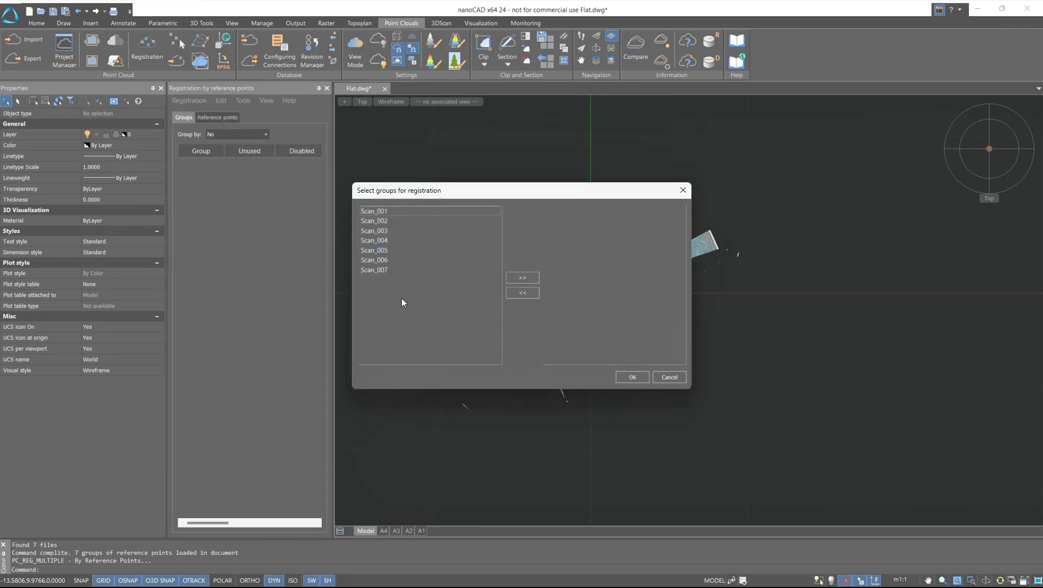
pyautogui.moveTo(400, 270); pyautogui.dragTo(396, 210)
pyautogui.click(523, 277)
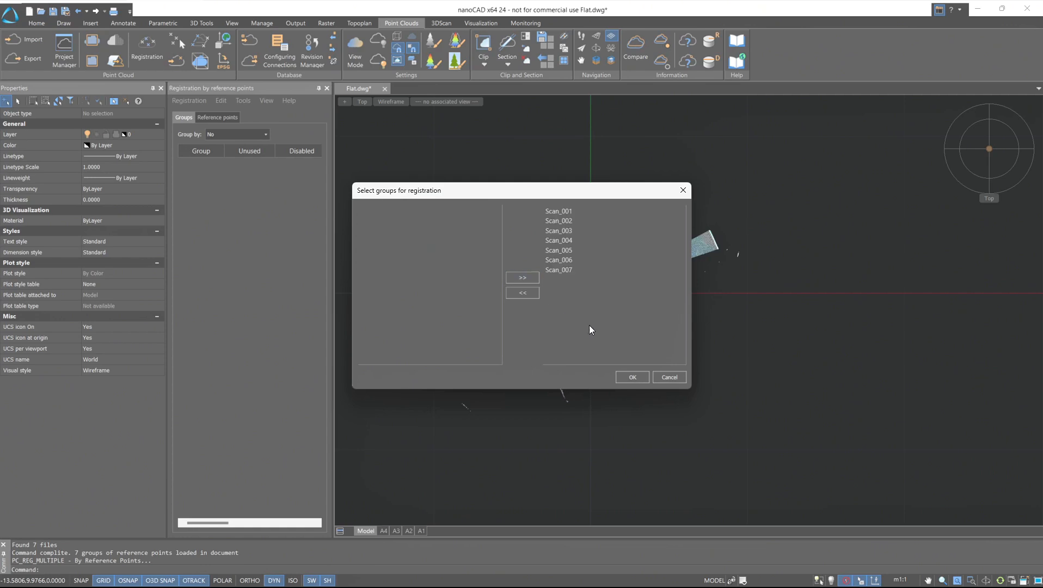
pyautogui.click(630, 377)
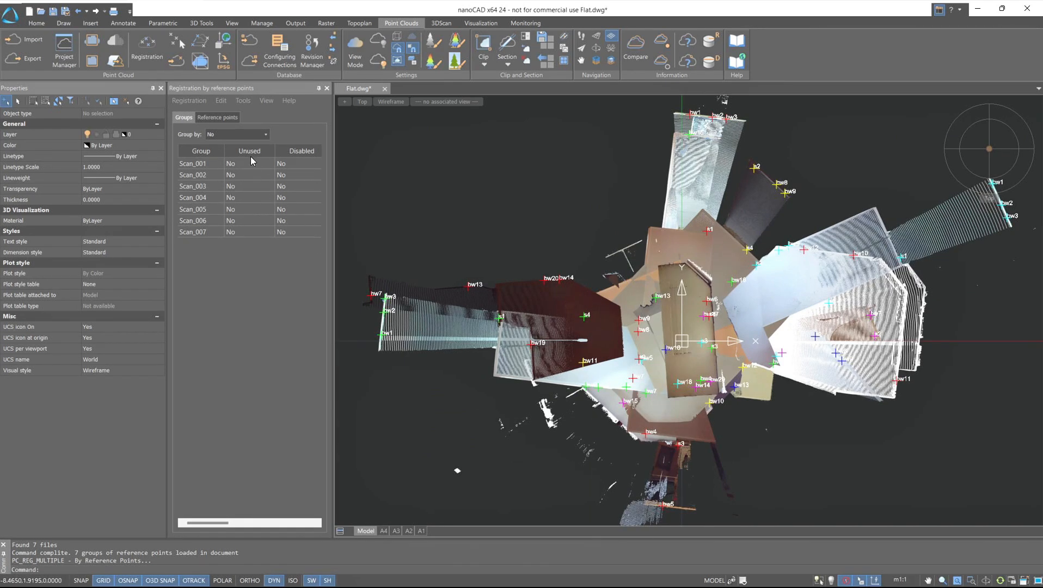
# Examine the reference points listed for the scan groups to choose a base group for the registration
pyautogui.click(221, 117)
pyautogui.scroll(-5, 268, 267)
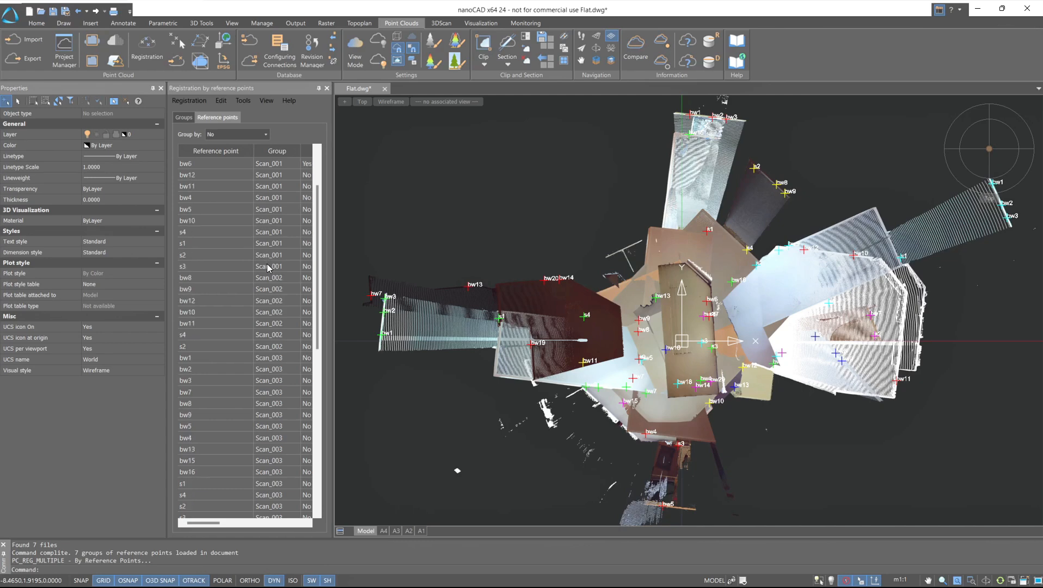
pyautogui.scroll(-6, 268, 267)
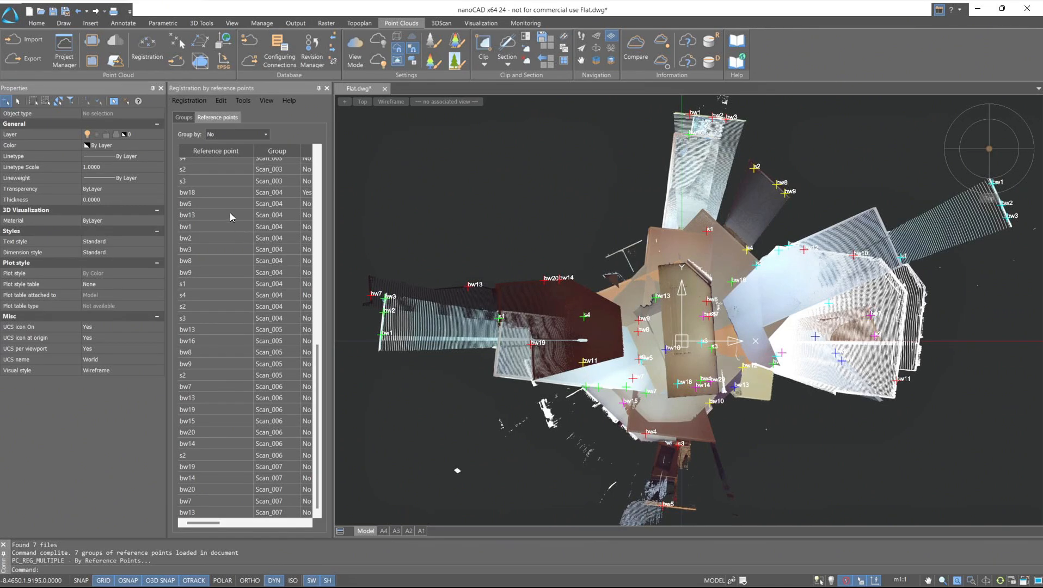
pyautogui.click(183, 118)
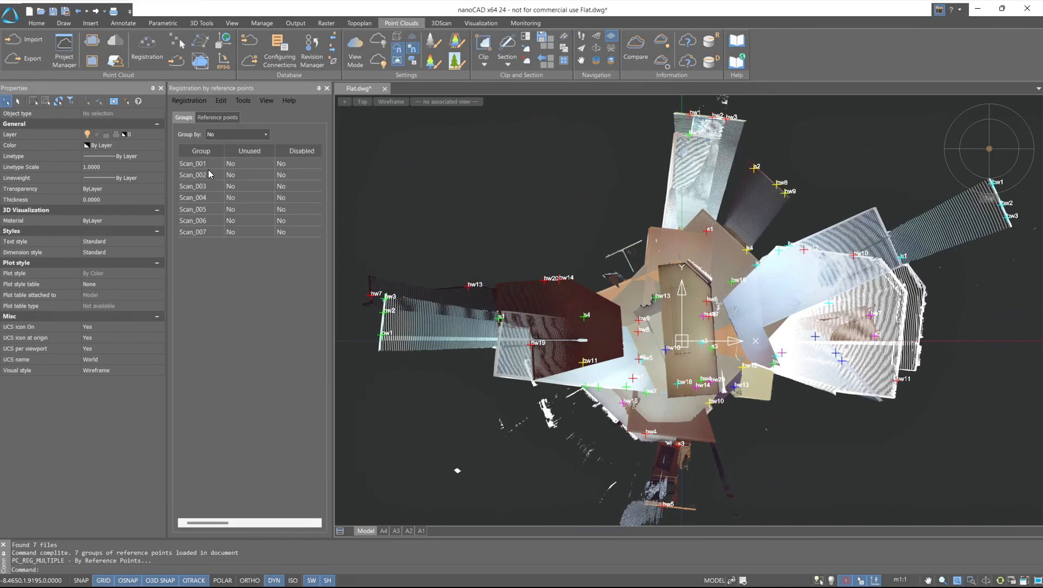
pyautogui.click(206, 187)
pyautogui.rightClick(206, 187)
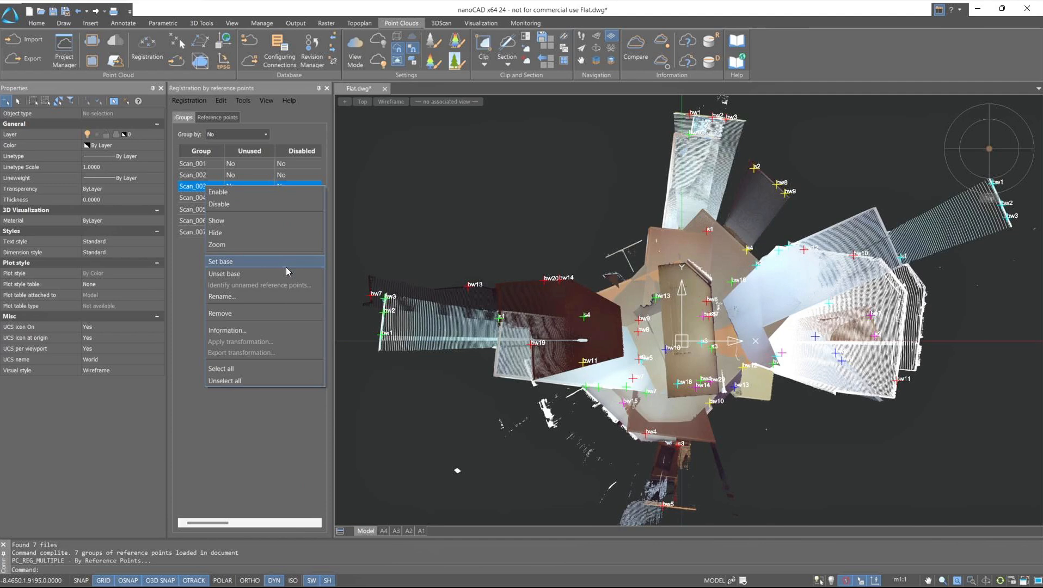
pyautogui.click(185, 263)
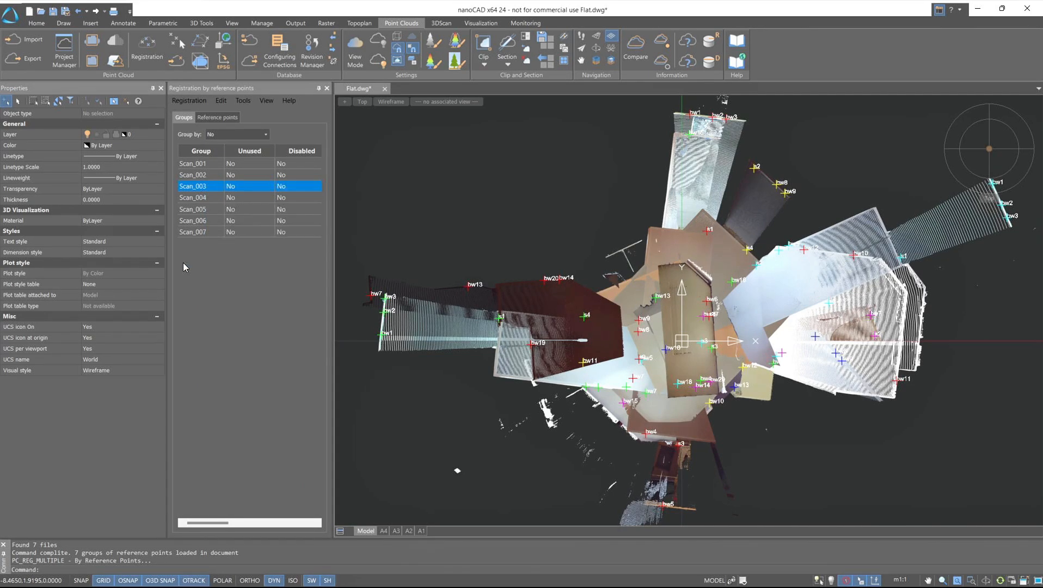
pyautogui.click(217, 117)
pyautogui.scroll(-5, 280, 245)
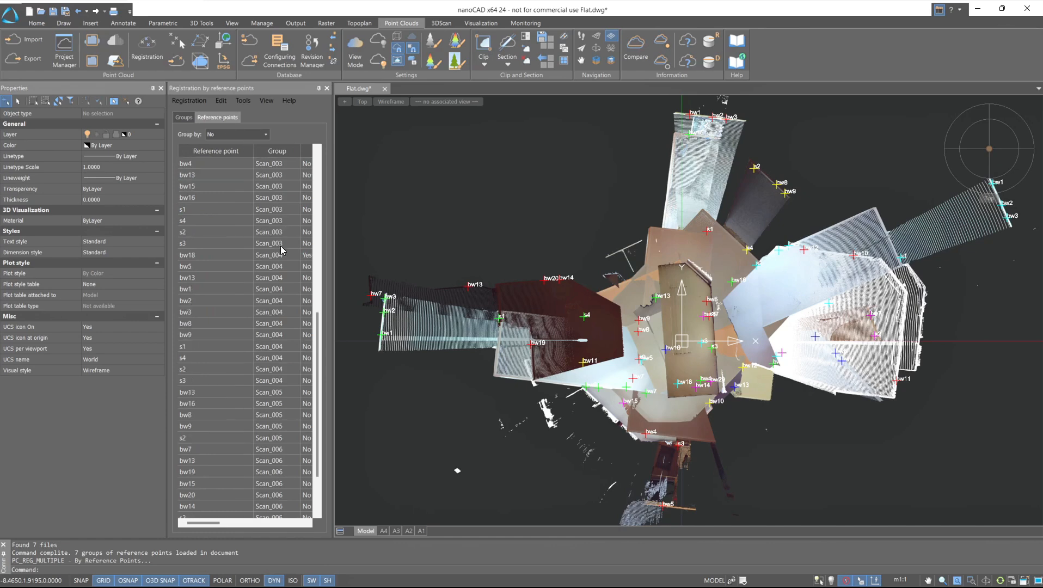
pyautogui.scroll(2, 280, 246)
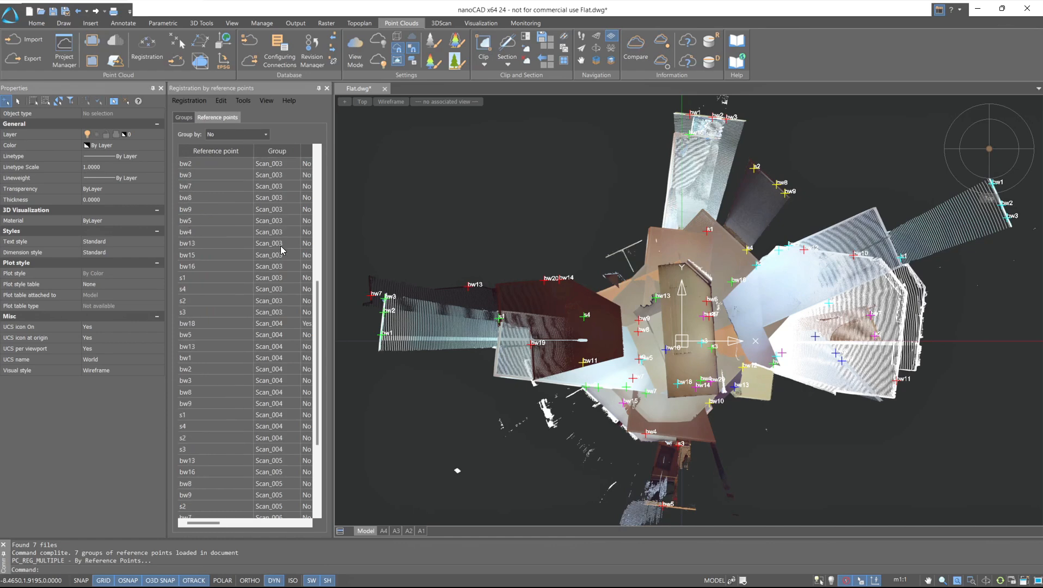
pyautogui.scroll(3, 280, 246)
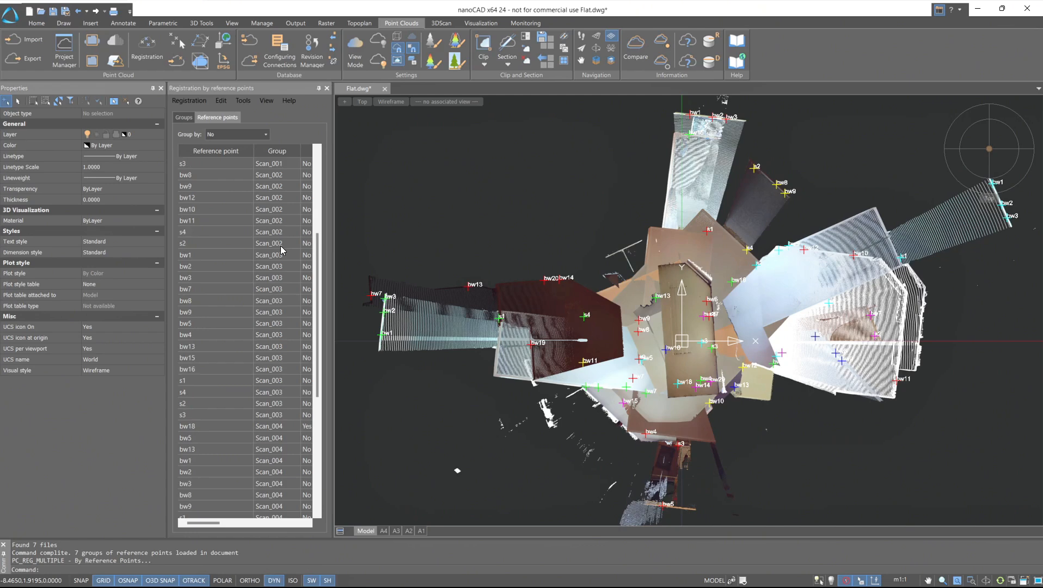
# Set the Scan_003 group as the base for the registration
pyautogui.click(184, 118)
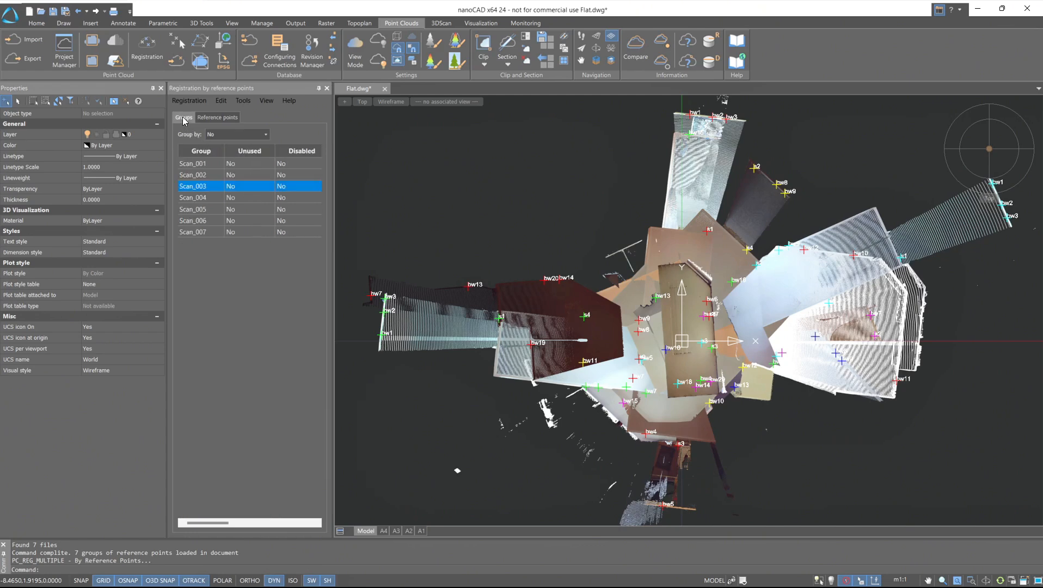
pyautogui.rightClick(199, 188)
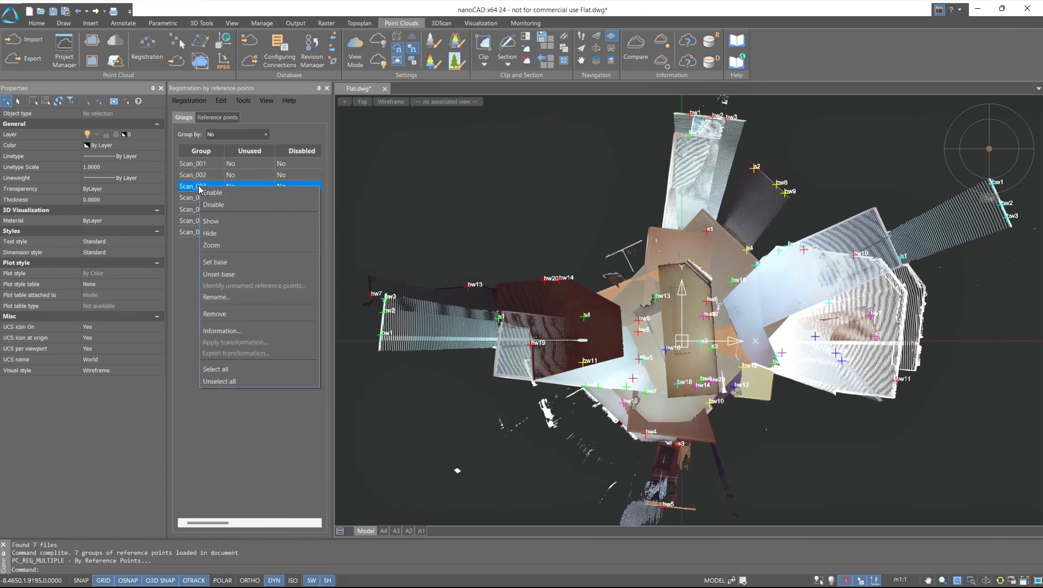
pyautogui.click(240, 263)
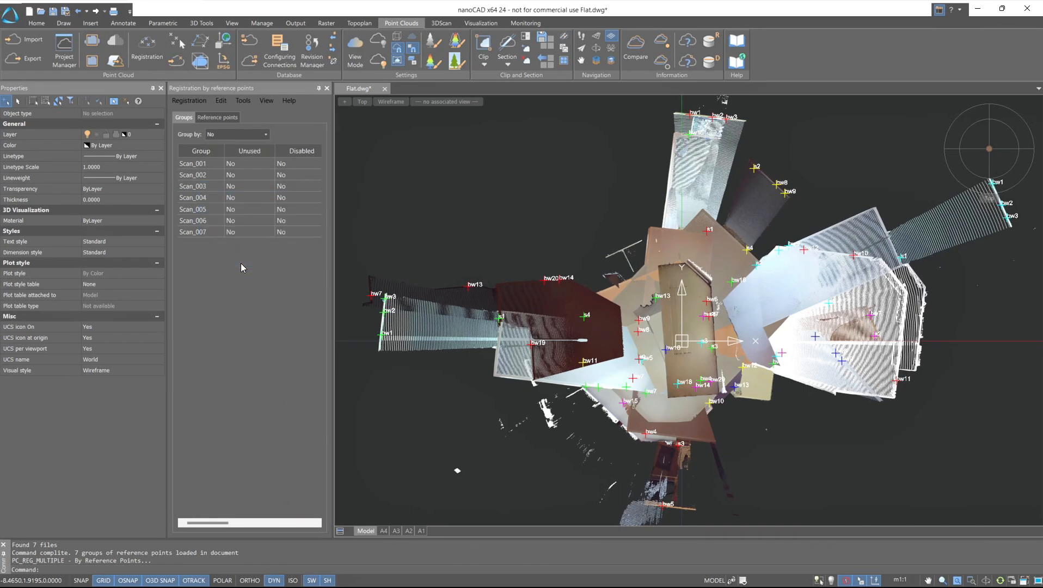
# Register the seven reference point groups with the Pairwise method
pyautogui.click(189, 101)
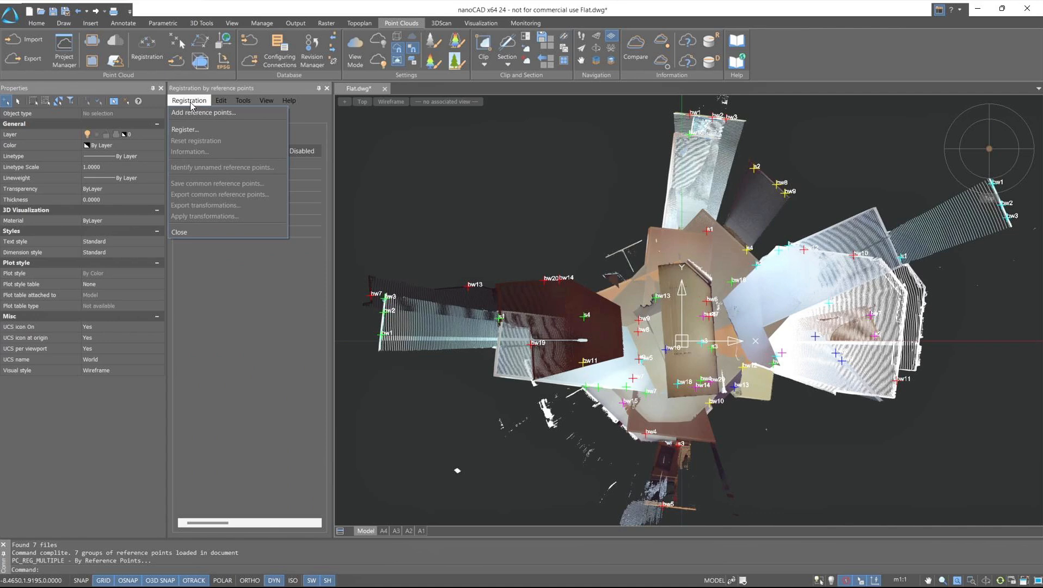
pyautogui.click(189, 130)
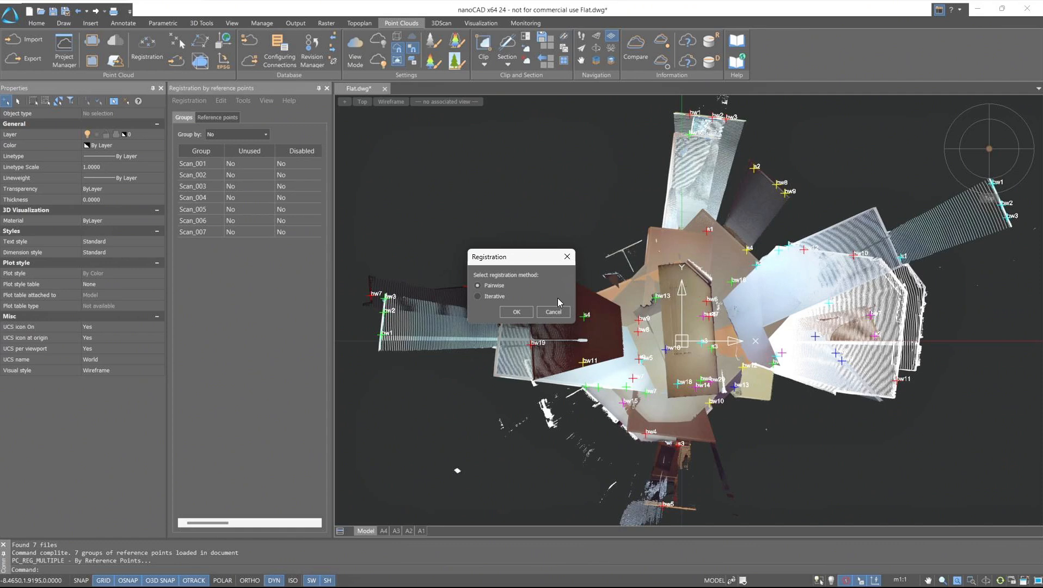
pyautogui.click(517, 314)
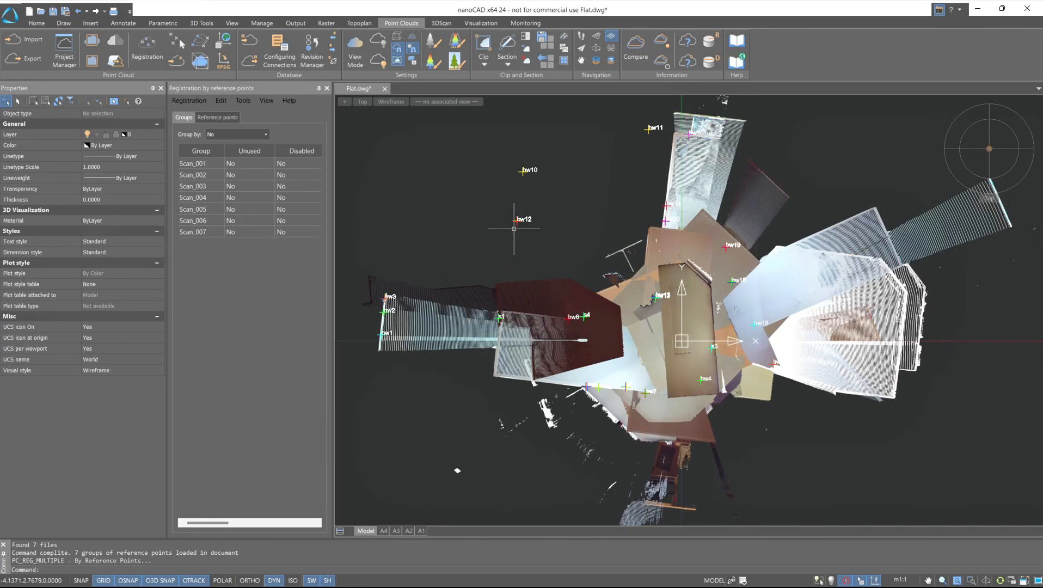
# Examine how closely the same-named reference points such as bw12 and bw13 coincide after registration
pyautogui.scroll(10, 514, 229)
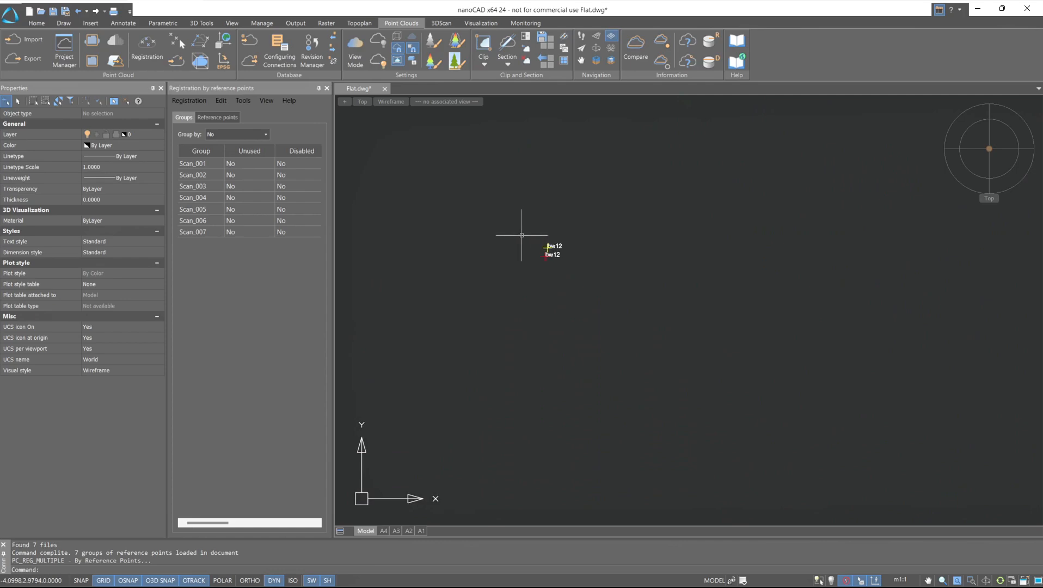
pyautogui.scroll(3, 522, 234)
pyautogui.scroll(-8, 526, 233)
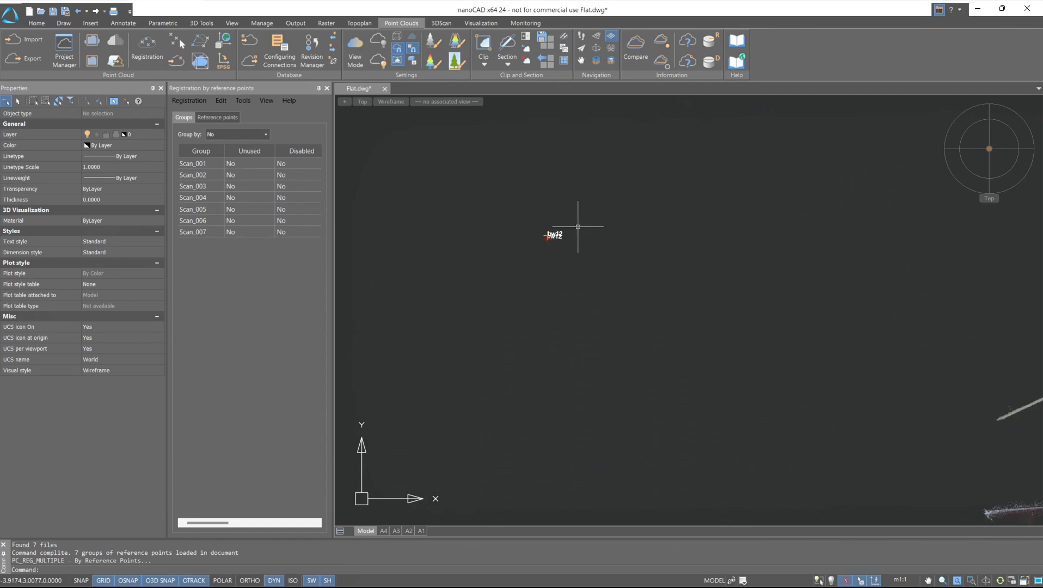
pyautogui.scroll(-6, 578, 227)
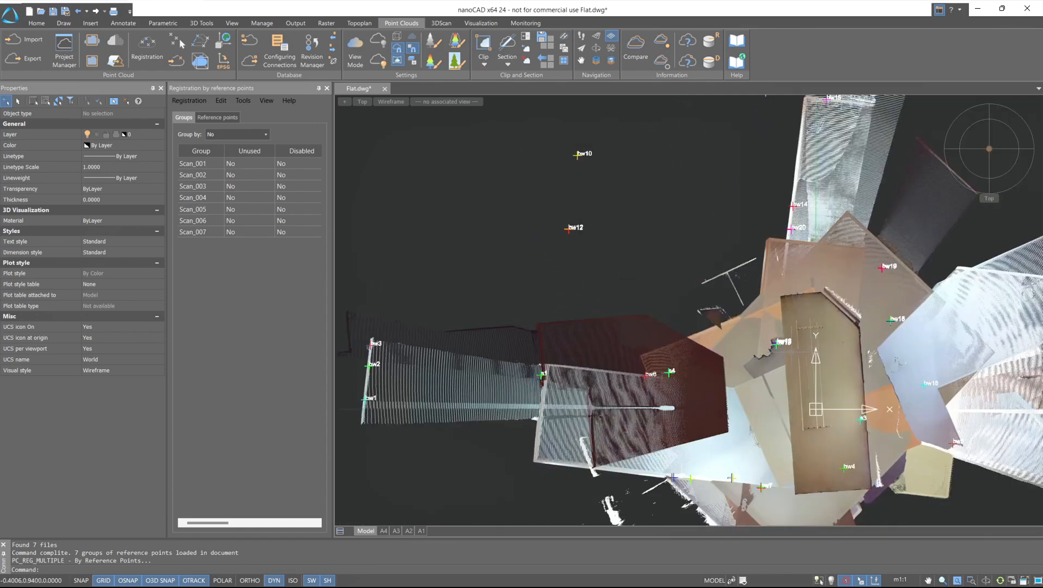
pyautogui.scroll(8, 776, 343)
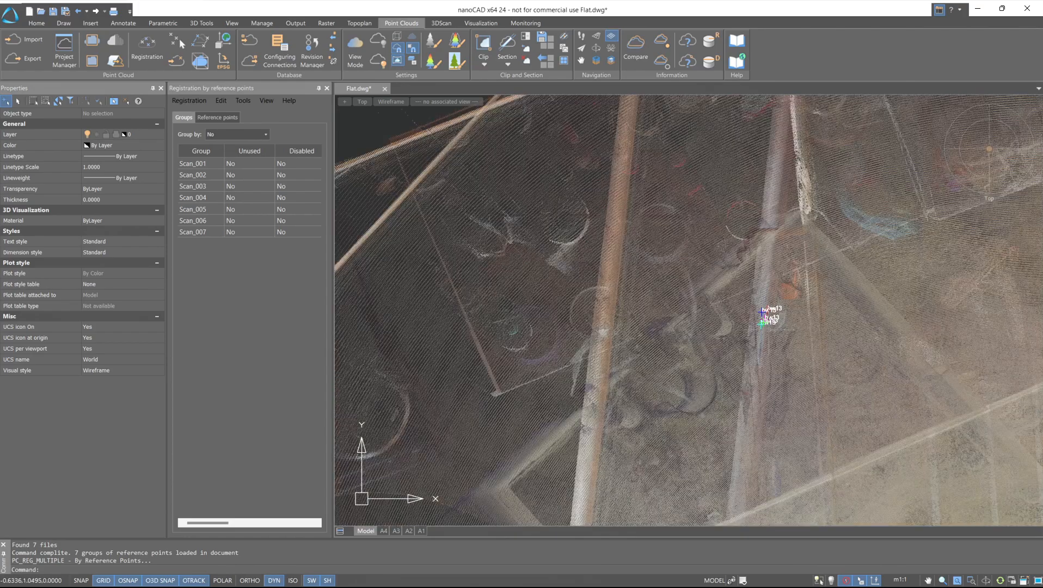
pyautogui.scroll(6, 768, 326)
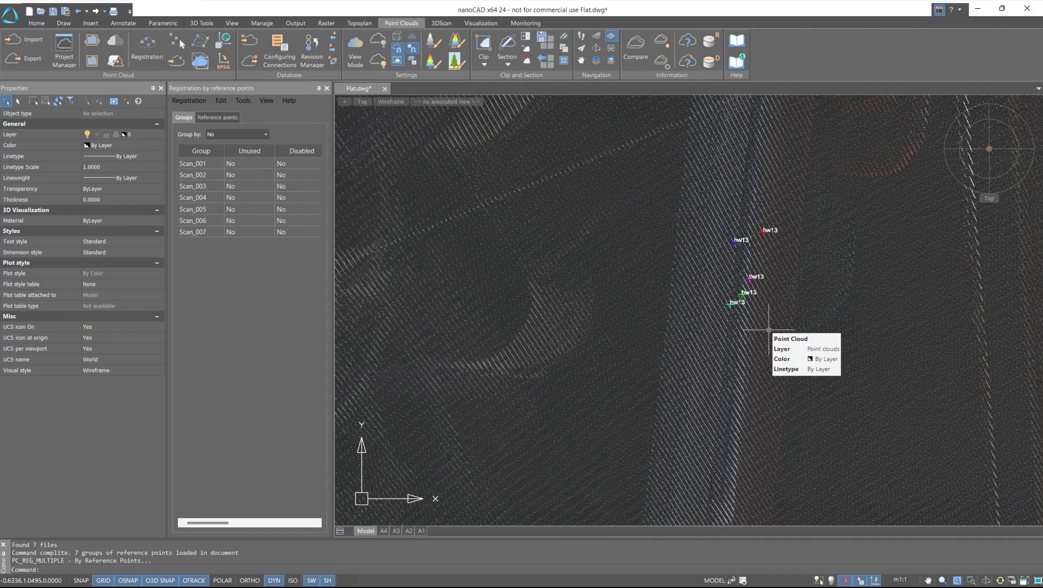
pyautogui.scroll(-12, 768, 329)
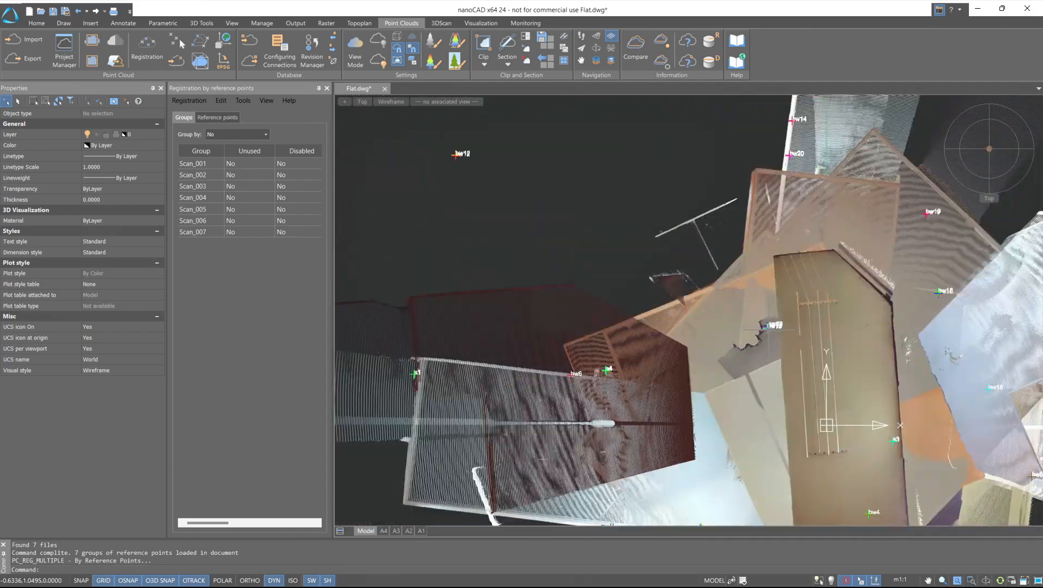
pyautogui.scroll(-6, 769, 326)
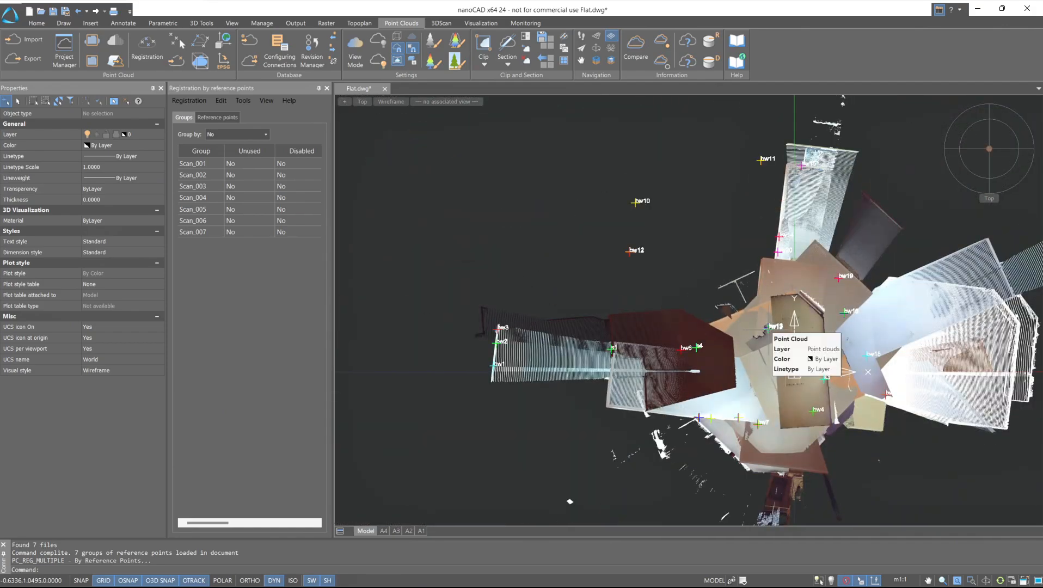
pyautogui.scroll(-3, 769, 329)
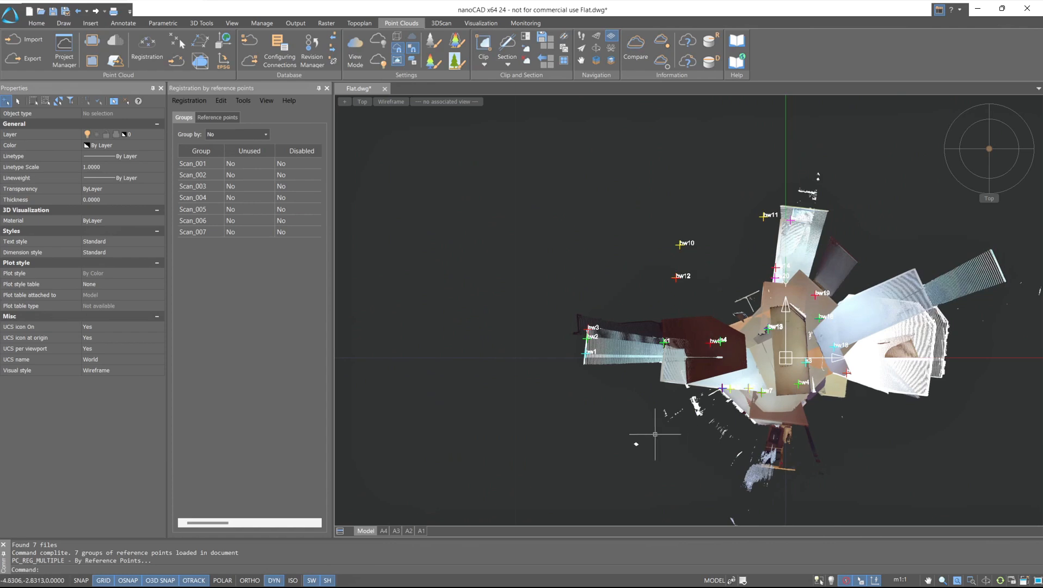
# Apply the registration transformations to the point clouds with the same names as their groups
pyautogui.click(190, 101)
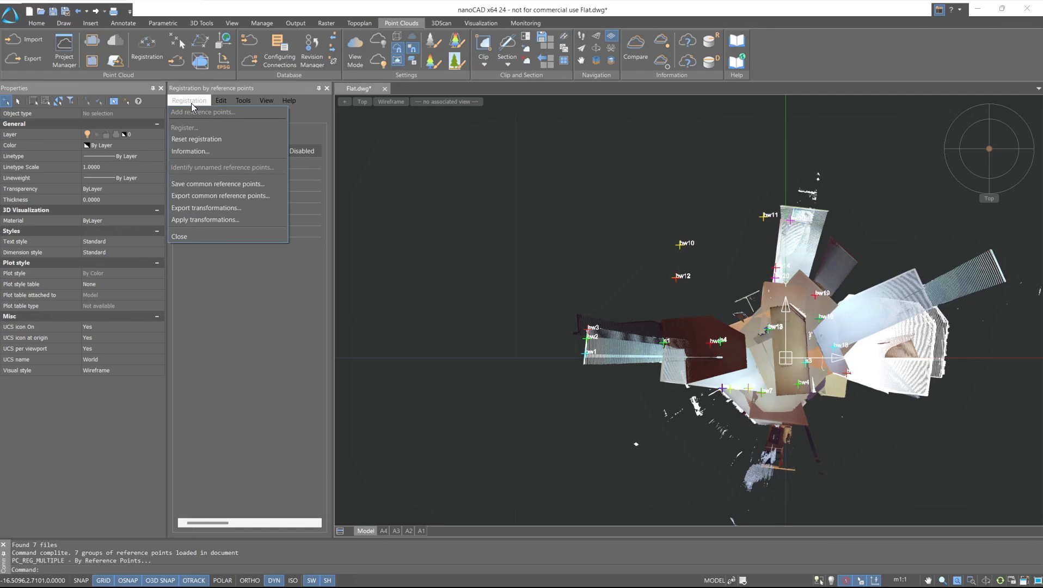
pyautogui.click(208, 220)
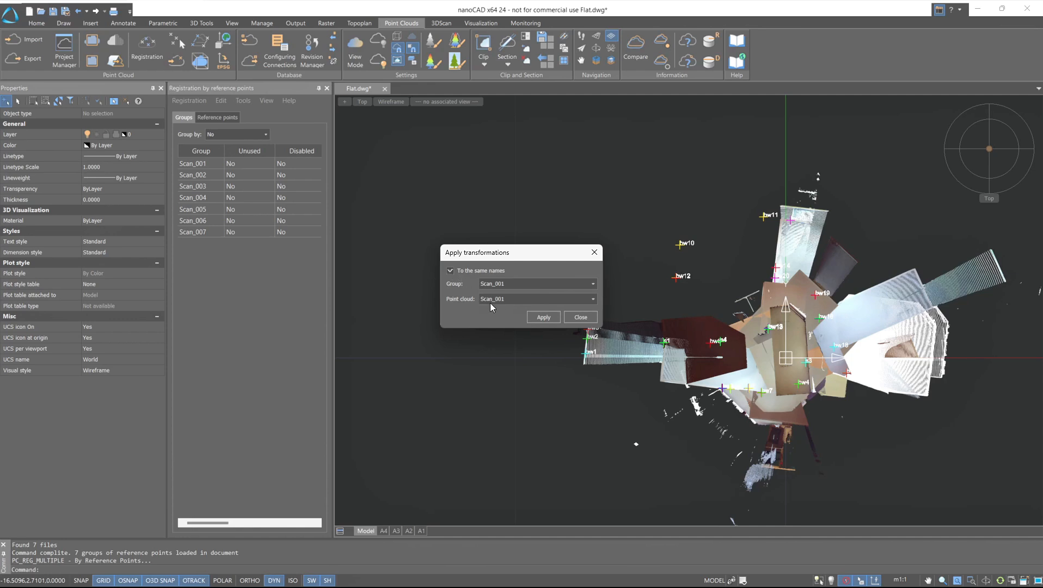
pyautogui.click(542, 318)
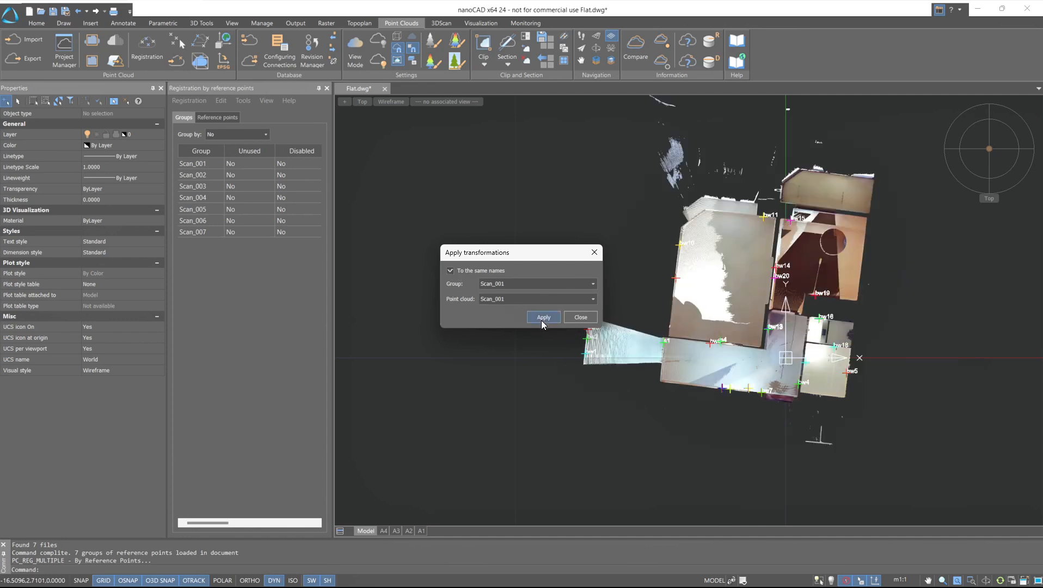
pyautogui.click(579, 317)
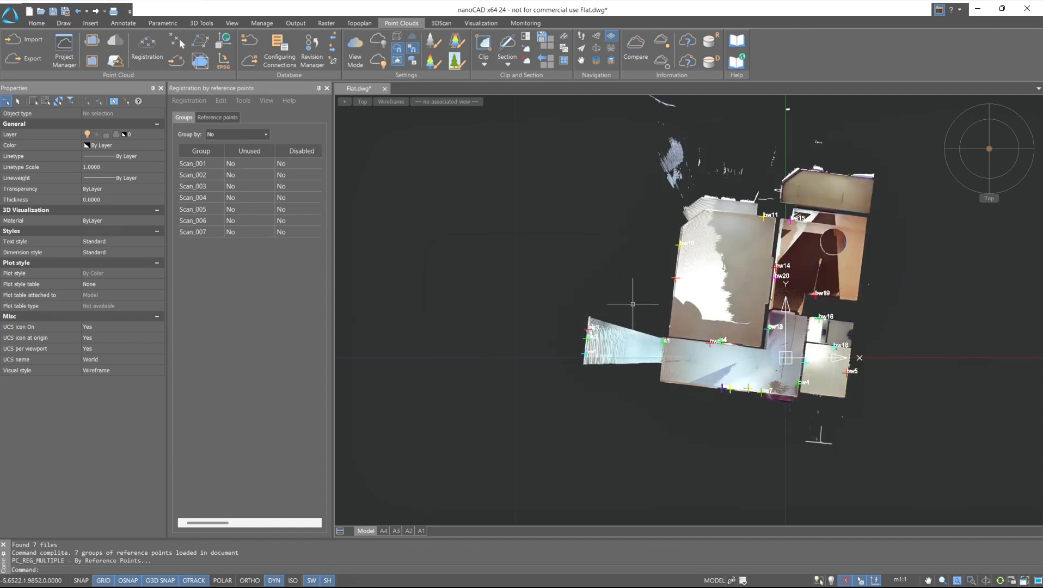
# Examine the aligned point clouds of the flat from an oblique 3D view
pyautogui.moveTo(625, 310); pyautogui.dragTo(508, 336, button='middle')
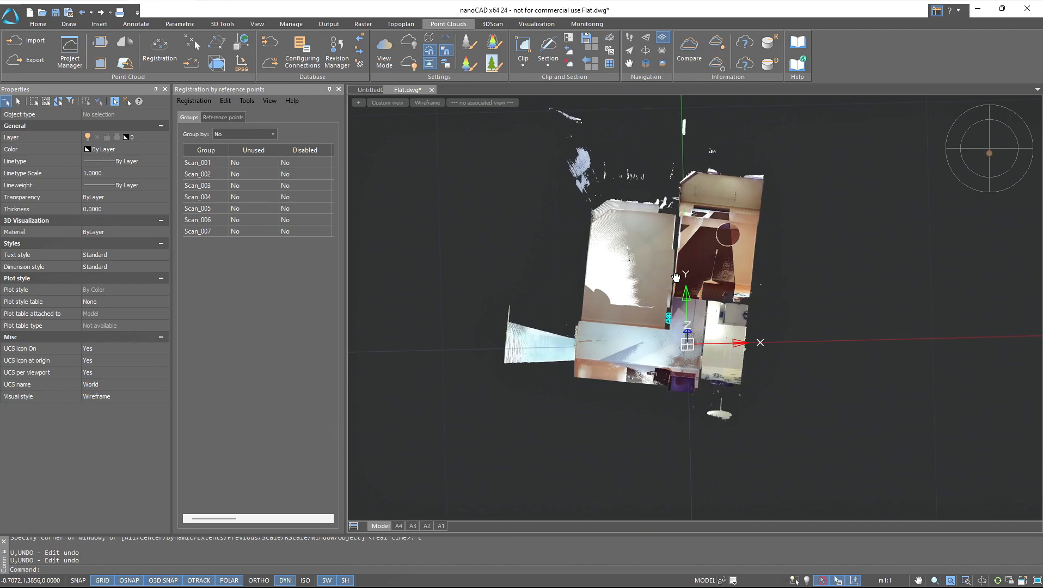
pyautogui.moveTo(675, 278)
pyautogui.keyDown('shift'); pyautogui.mouseDown(button='middle')
pyautogui.moveTo(401, 365)
pyautogui.moveTo(419, 379)
pyautogui.moveTo(692, 316)
pyautogui.moveTo(897, 306)
pyautogui.moveTo(575, 305)
pyautogui.mouseUp(button='middle'); pyautogui.keyUp('shift')
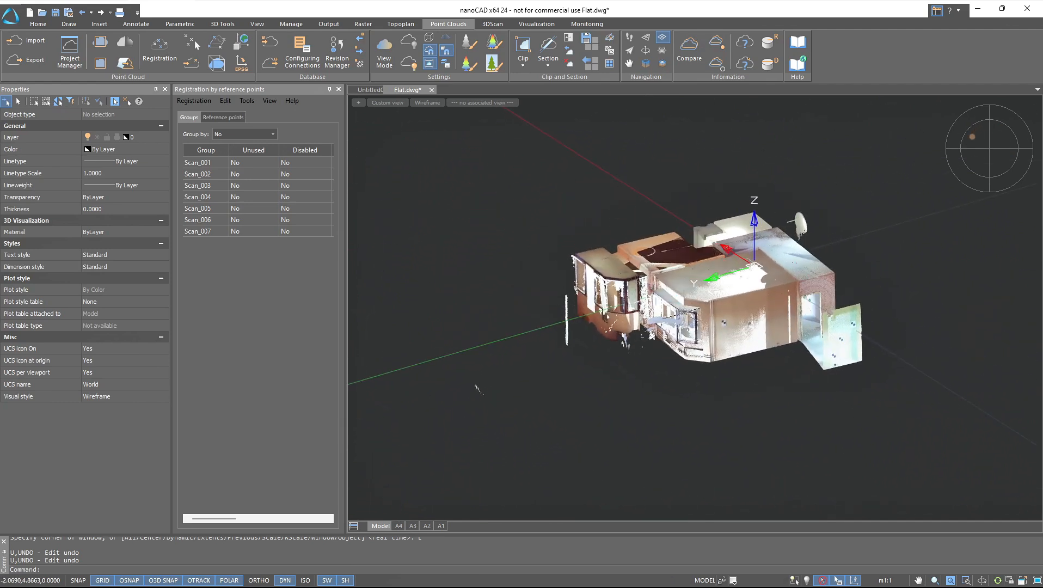